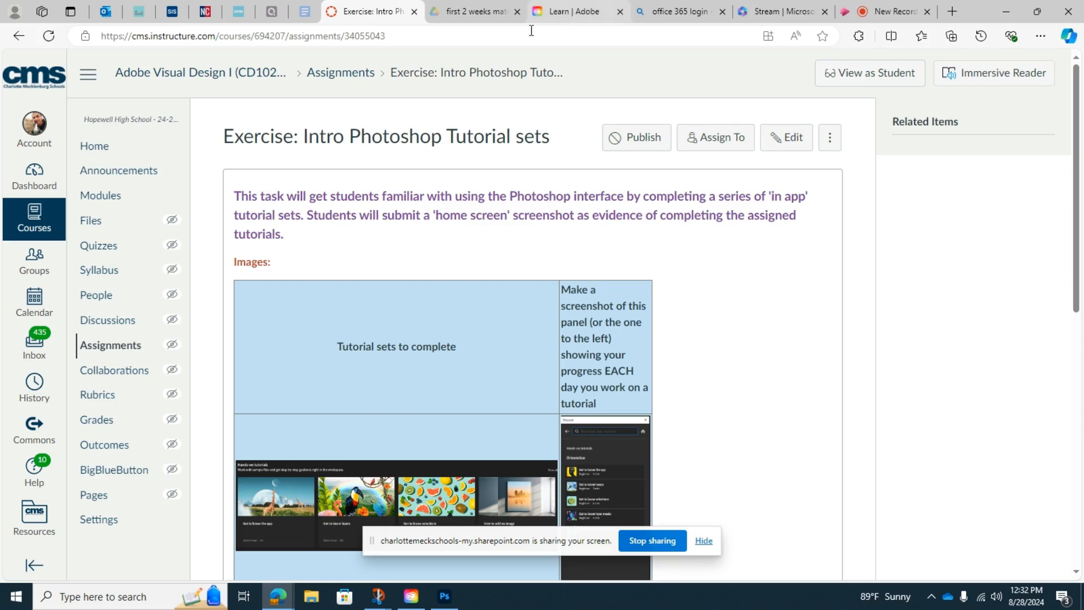
- Open the Adobe Learn page and review the "Get to know the app" tutorial in the Orientation series
click(575, 14)
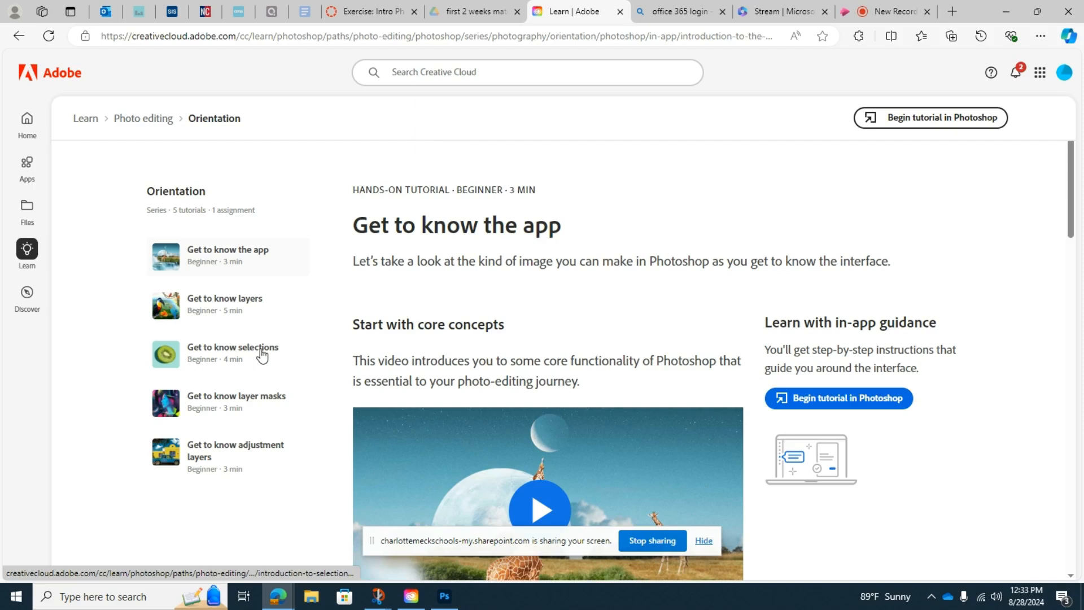
click(216, 255)
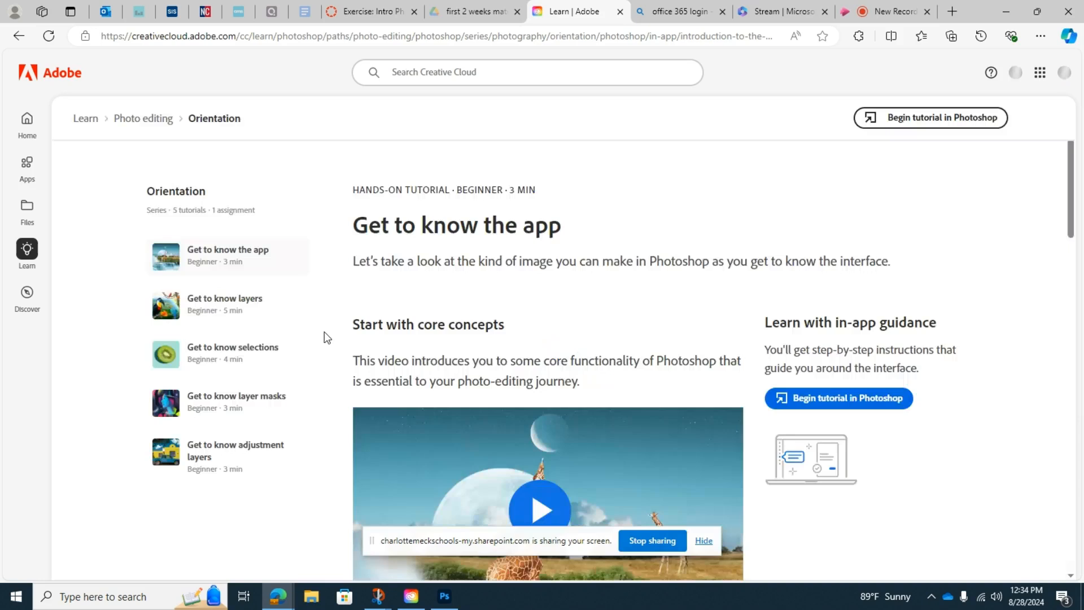
scroll(308, 501, down, 1)
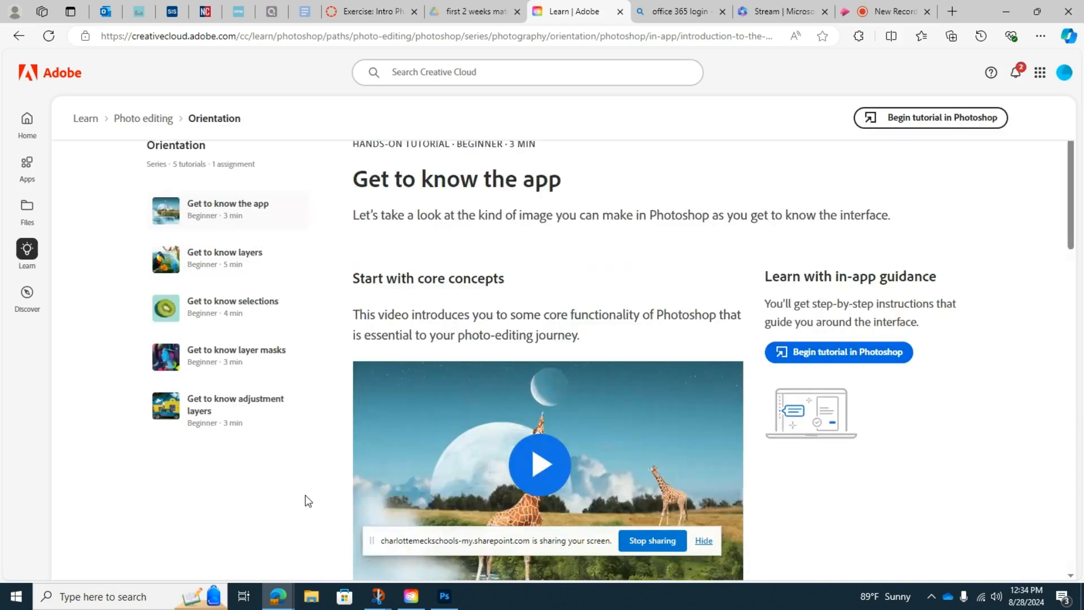
scroll(530, 421, down, 3)
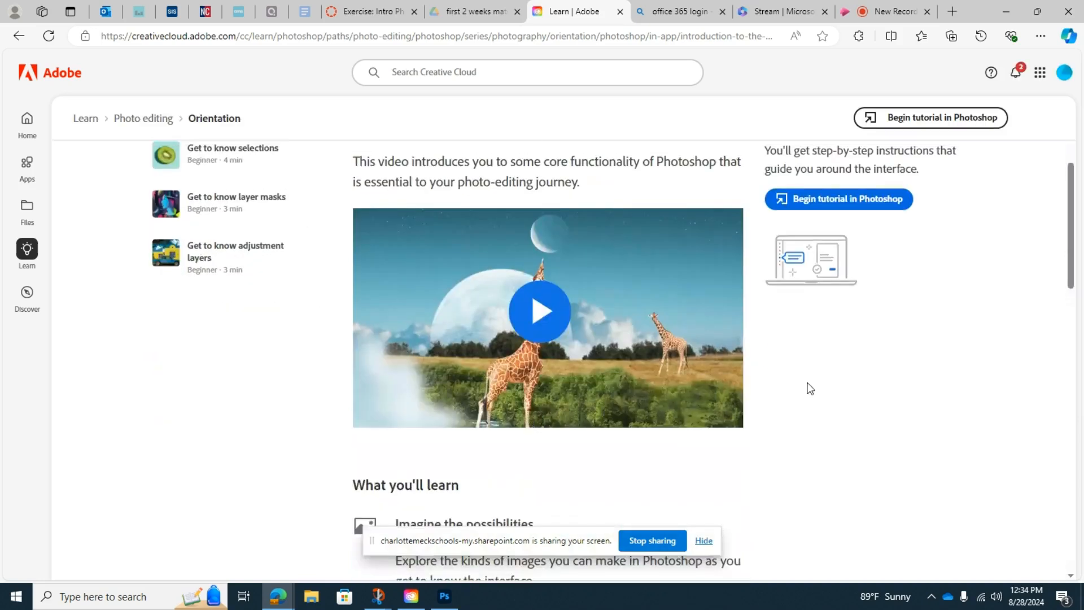
scroll(537, 442, up, 3)
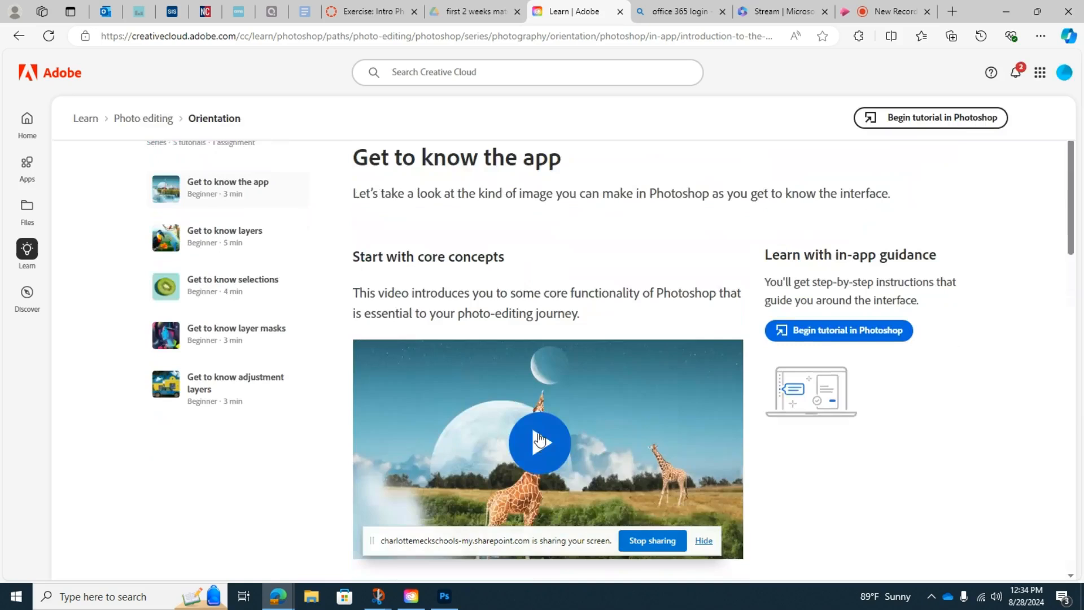
scroll(522, 402, down, 1)
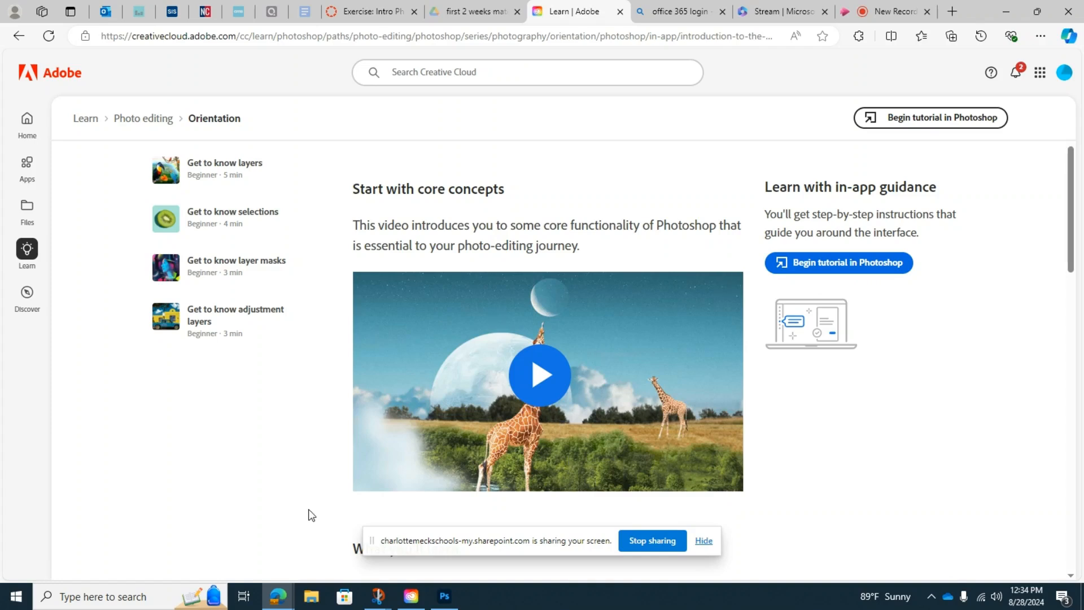
- Switch to Photoshop, start the "Get to know the app" hands-on tutorial, and move its instructions window clear of most of the artwork
click(444, 598)
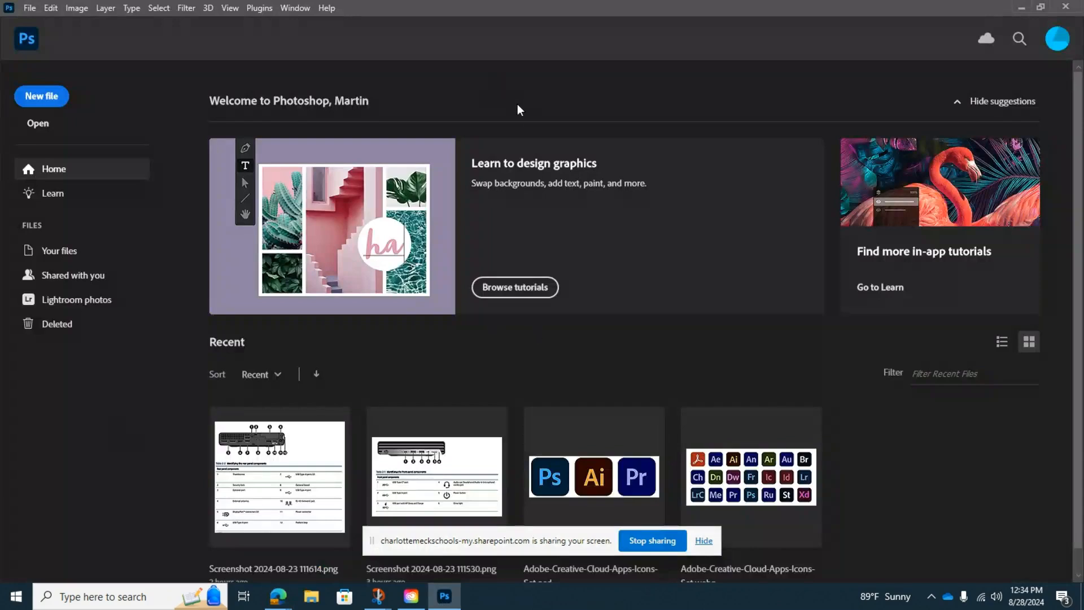
click(52, 193)
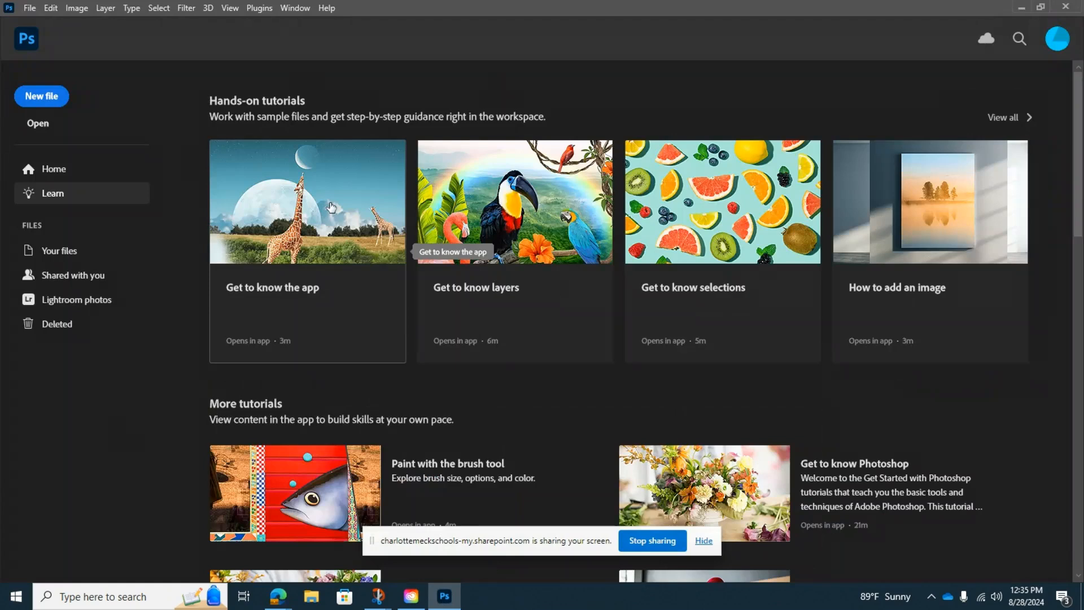
click(294, 235)
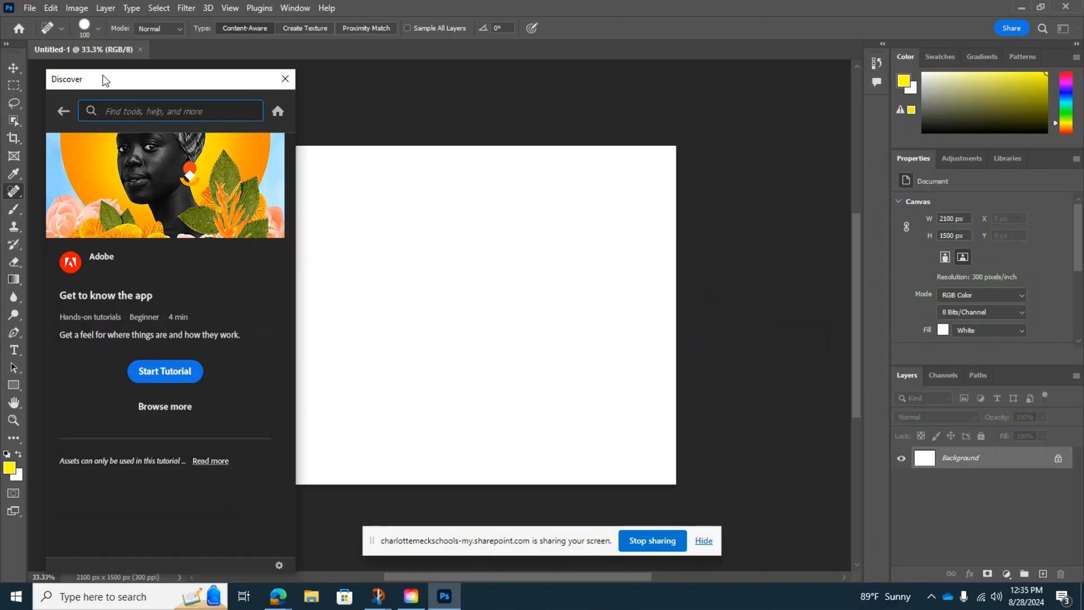
drag(116, 84, 373, 88)
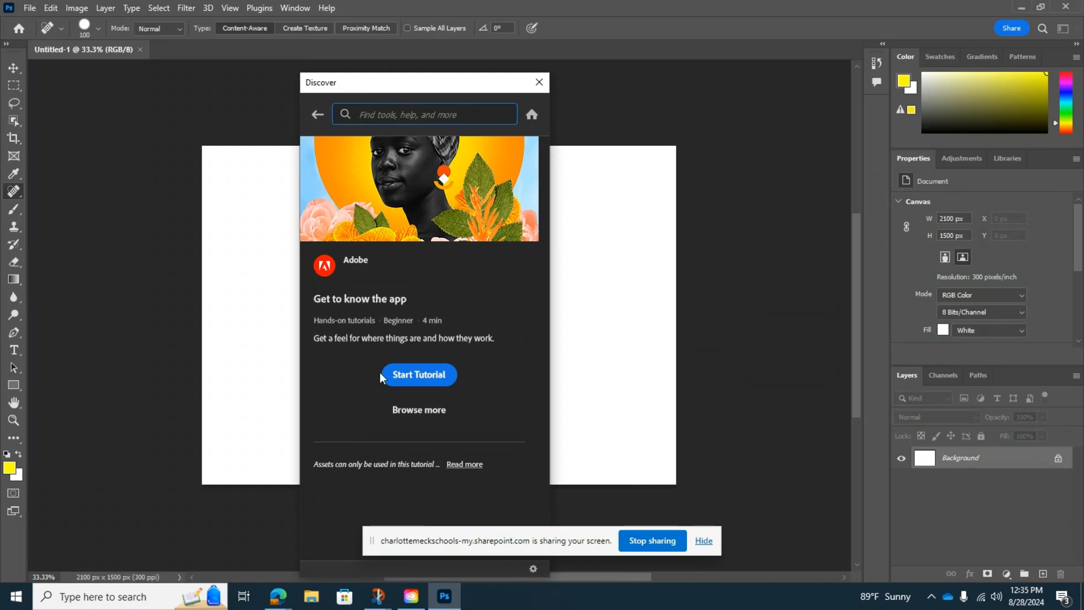
click(429, 380)
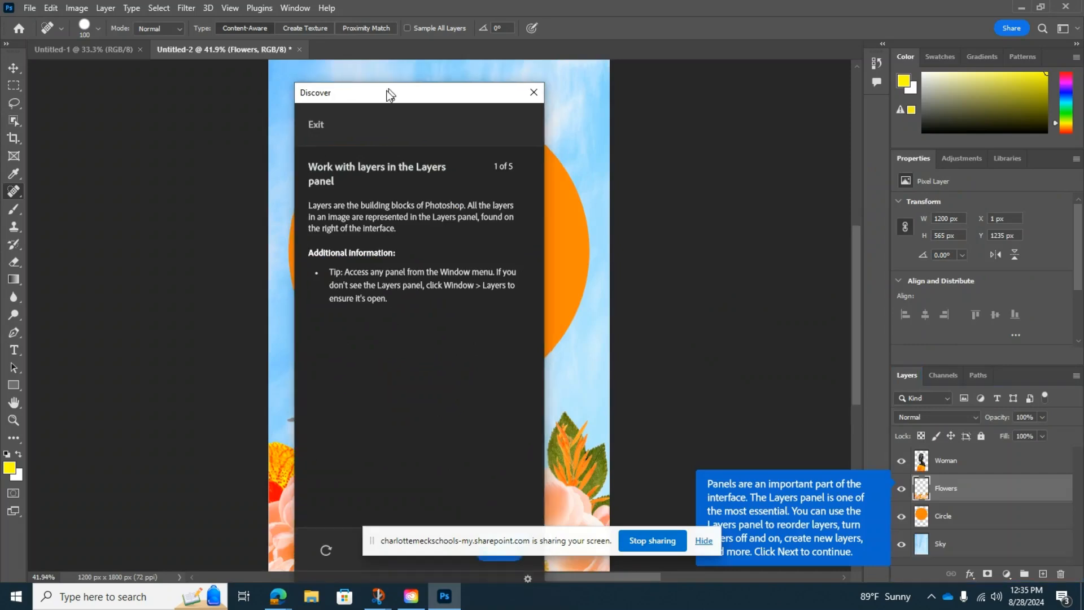
drag(387, 91, 160, 78)
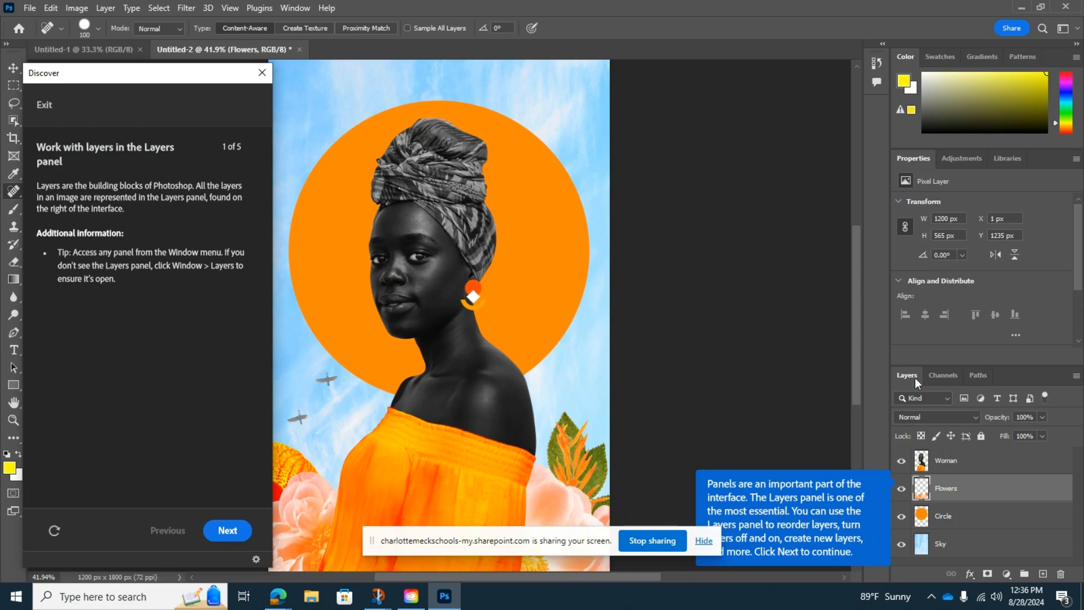
- Dock the Layers panel in the same group as Properties, Adjustments and Libraries
drag(915, 381, 1003, 314)
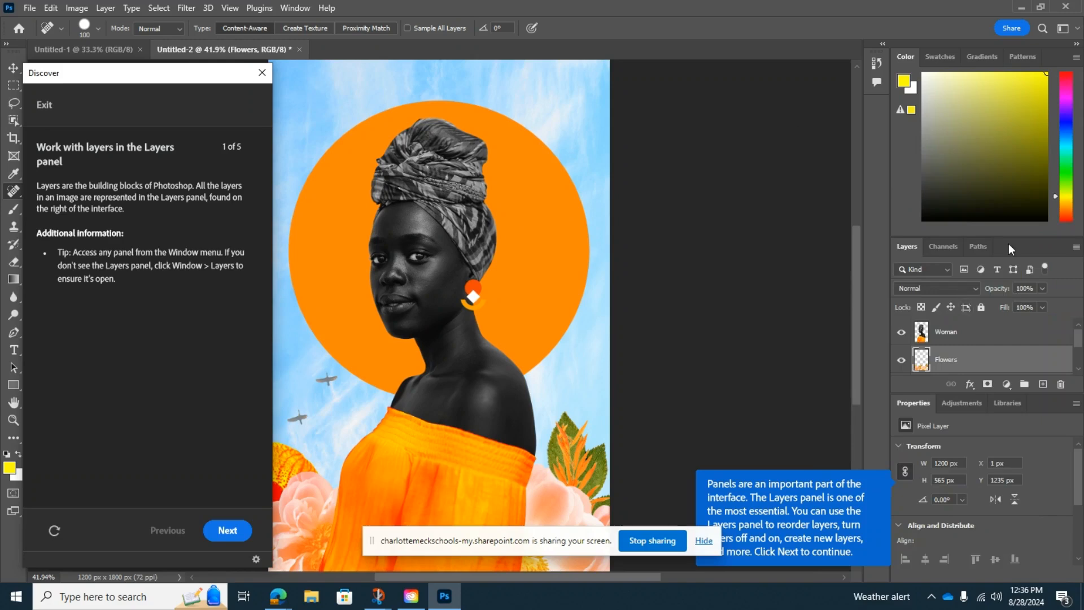
drag(1018, 243, 1010, 422)
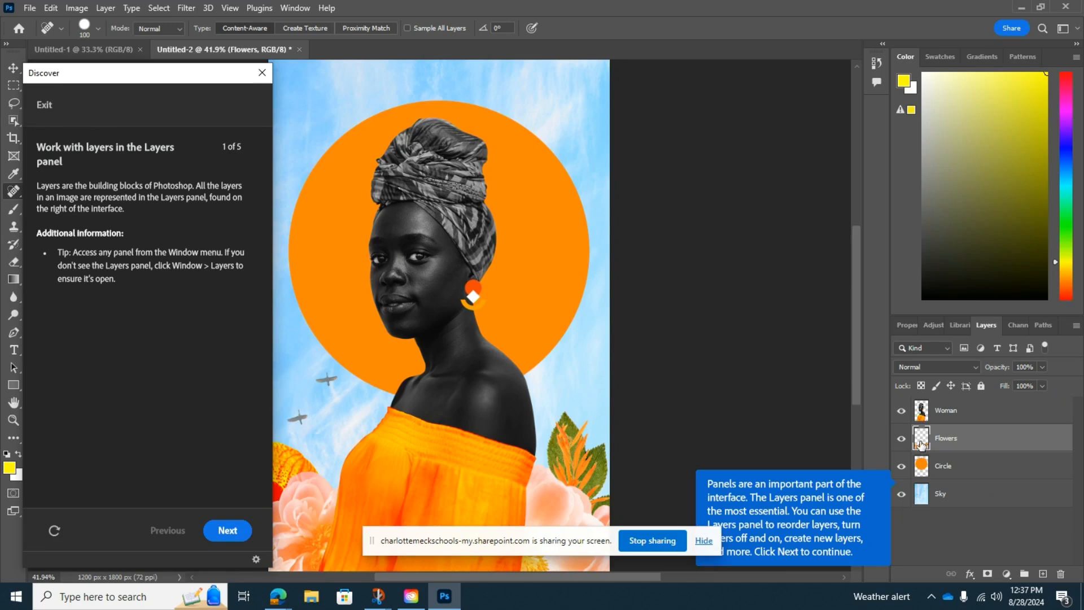
- Move the Flowers layer above the Woman layer and advance the tutorial to the layer visibility instruction
drag(923, 445, 923, 400)
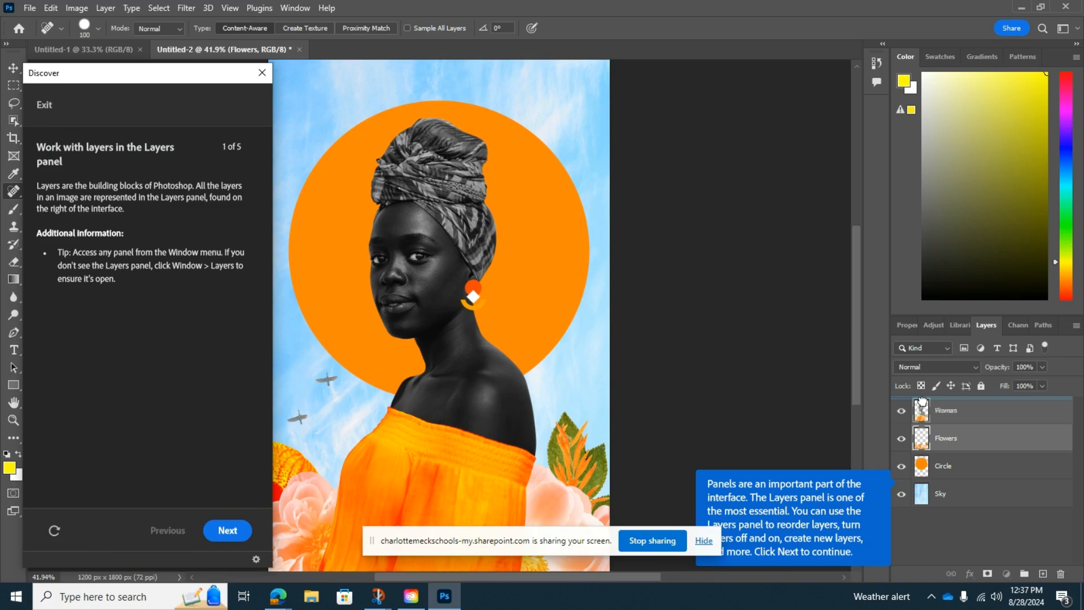
drag(922, 400, 923, 401)
drag(923, 401, 923, 401)
drag(923, 401, 925, 405)
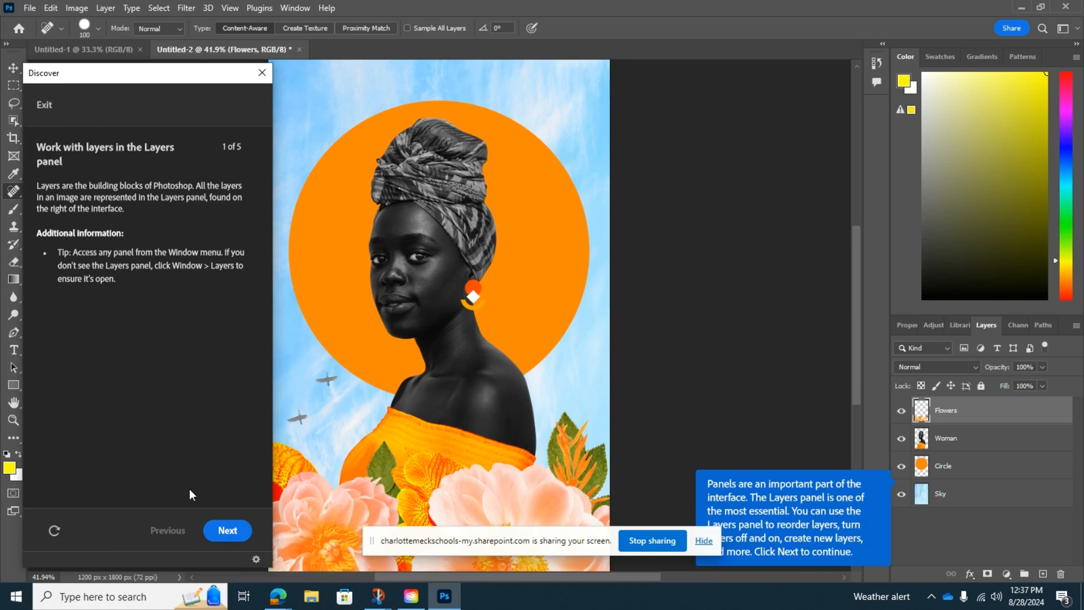
click(226, 535)
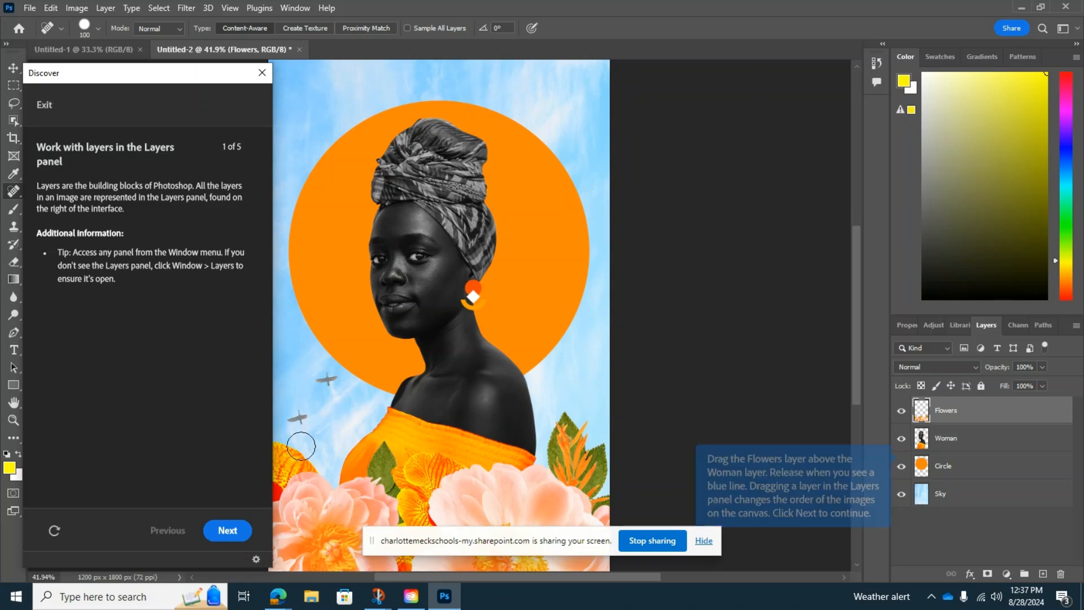
click(231, 538)
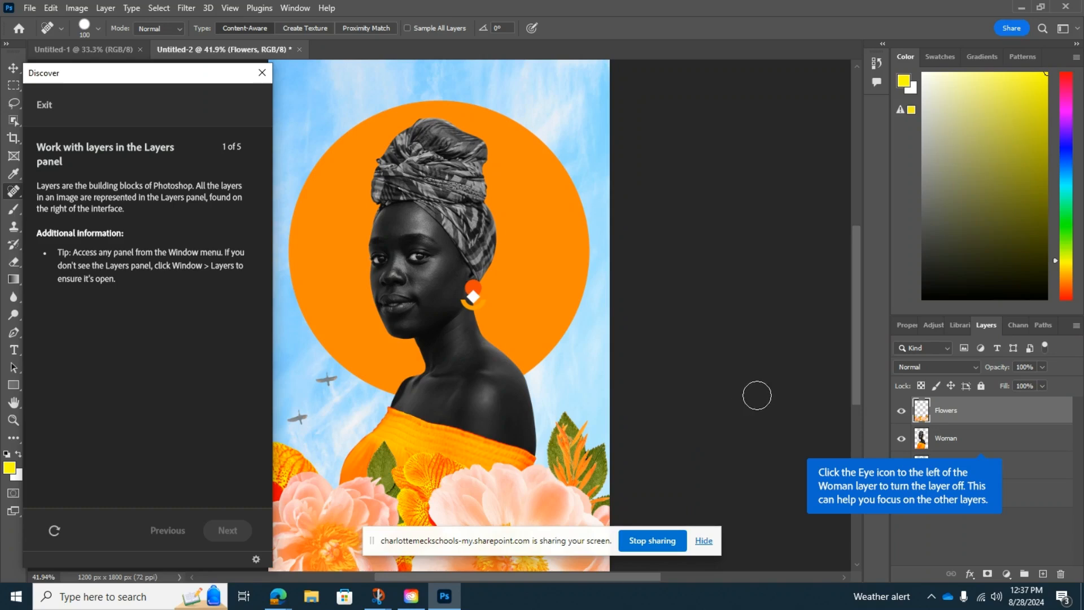
- Hide the Woman layer, testing its visibility on and off, and advance the tutorial to the Toolbar section
click(902, 440)
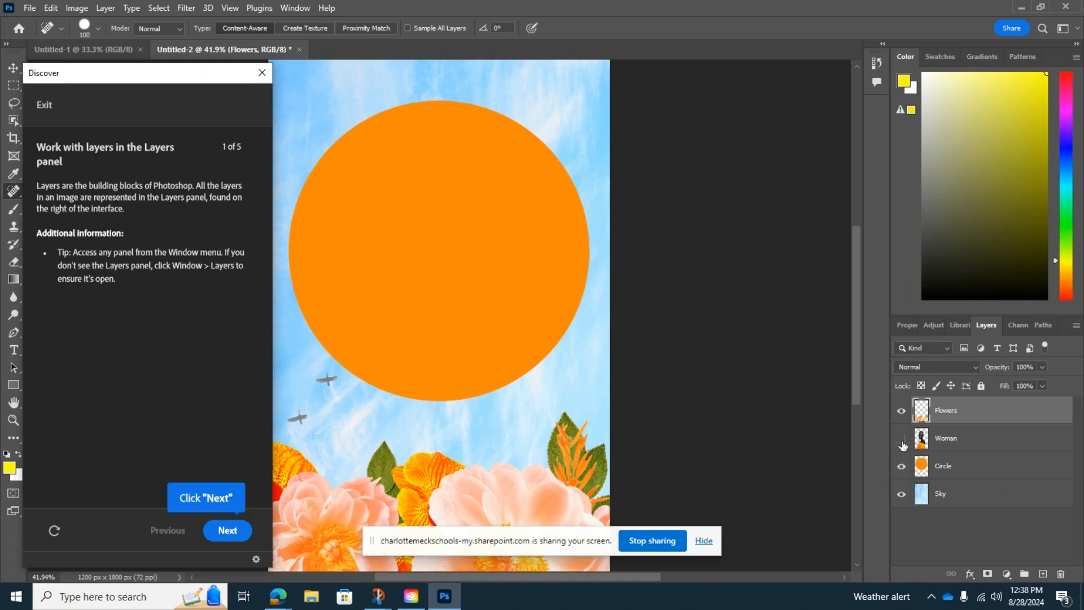
click(902, 440)
click(901, 440)
click(221, 530)
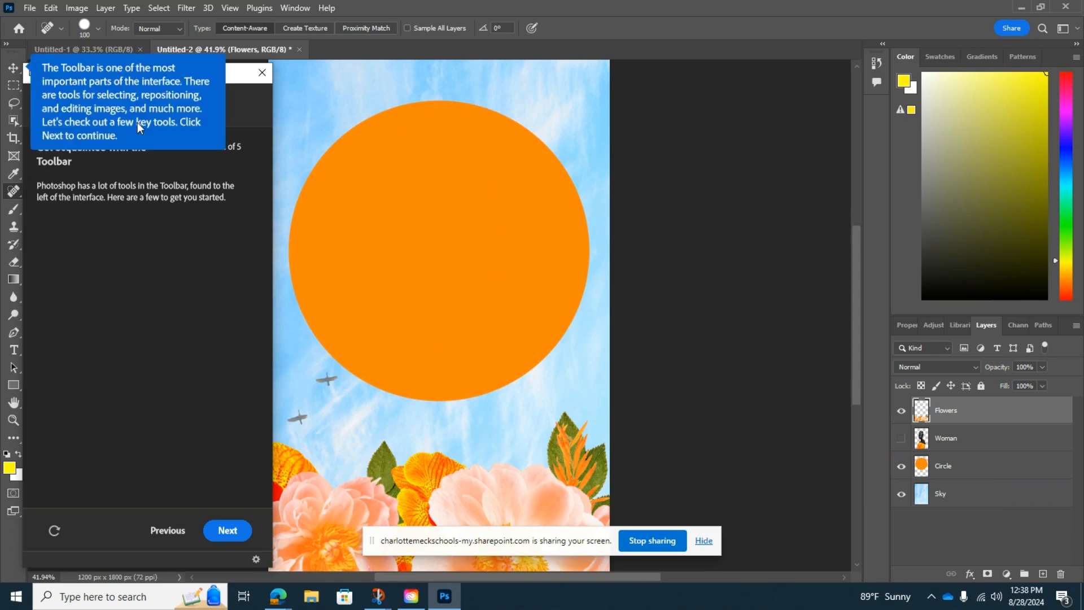
- Continue to the Zoom Tool exercise, zoom in on the flowers to 100%, and advance to the Eyedropper instruction
click(228, 532)
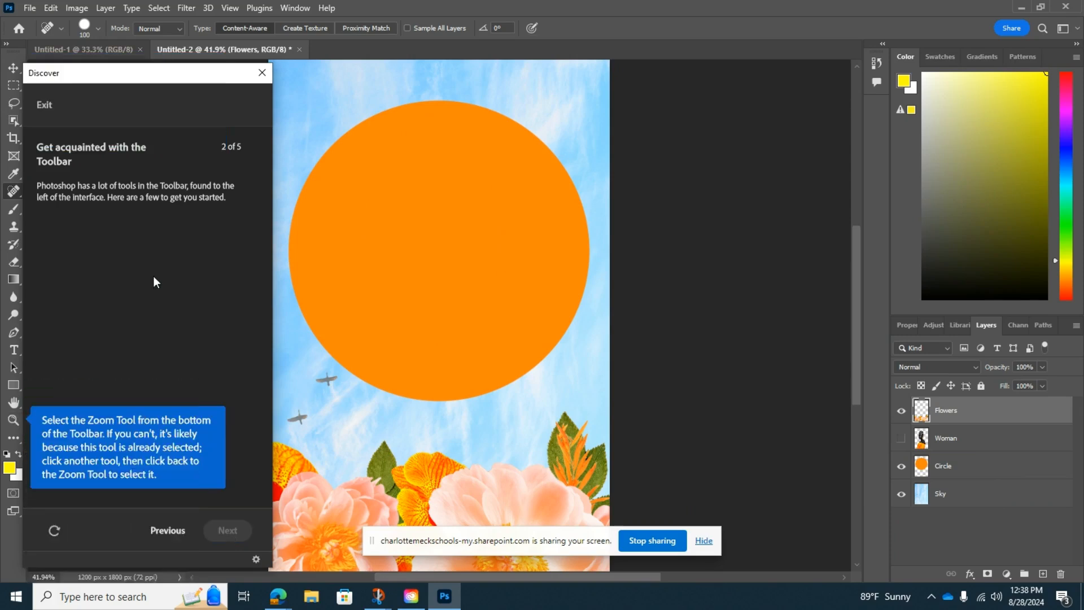
click(13, 421)
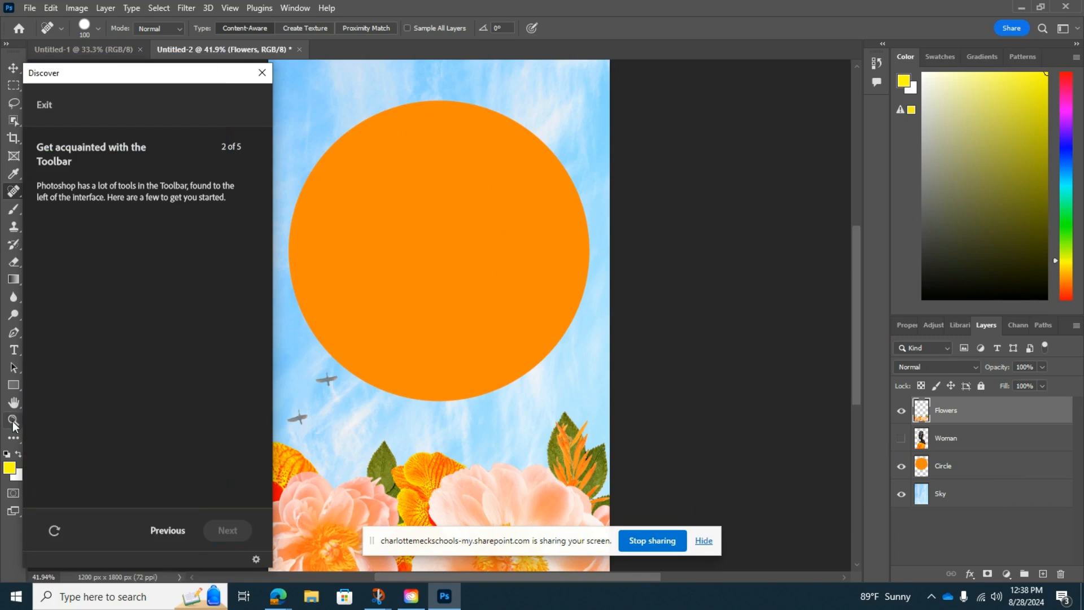
click(13, 421)
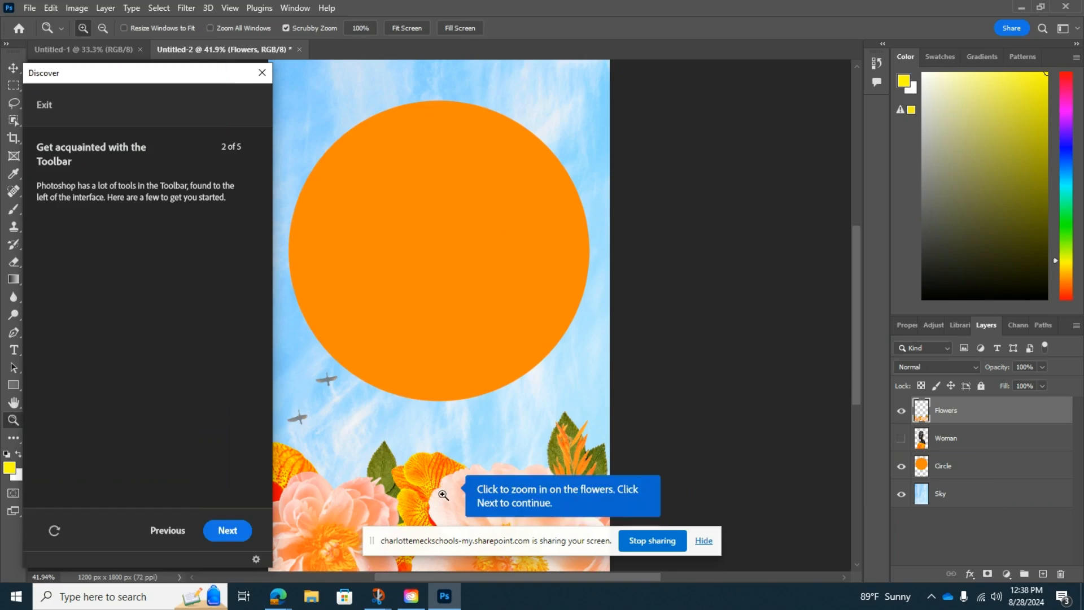
click(443, 495)
click(444, 495)
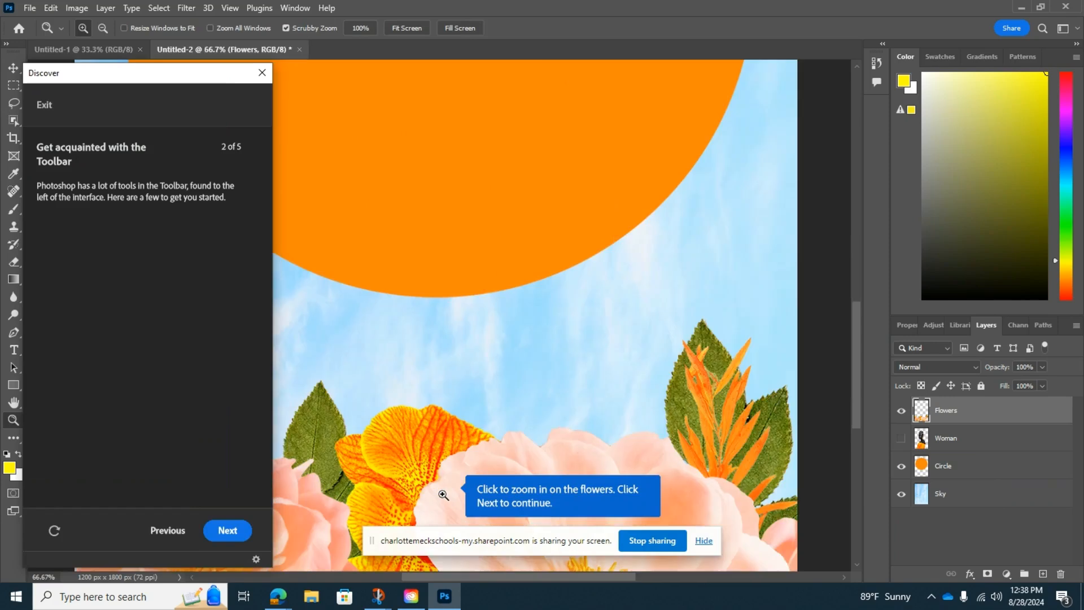
click(444, 494)
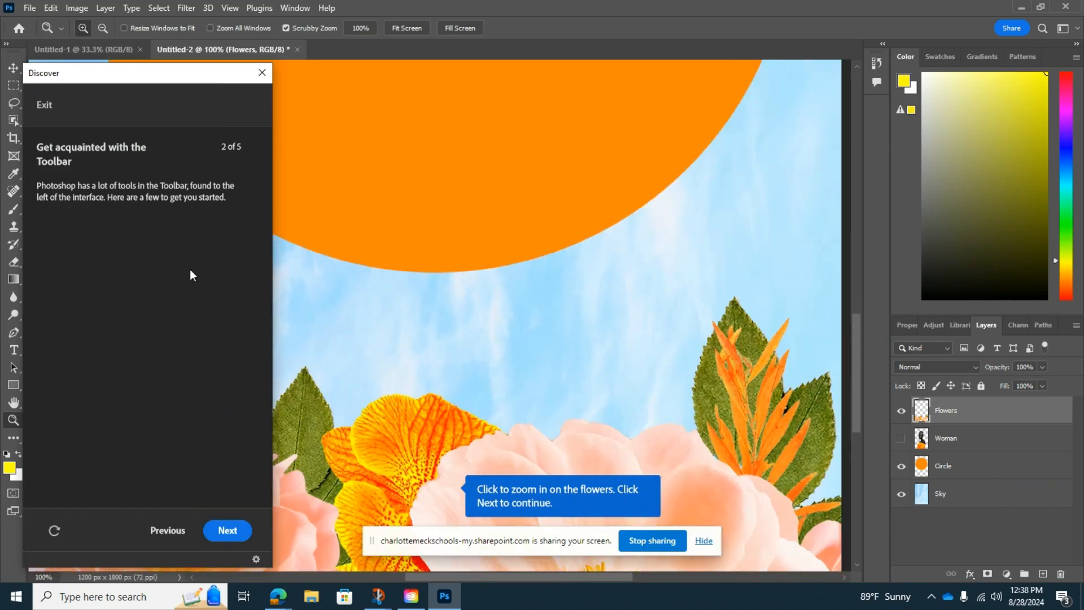
click(228, 533)
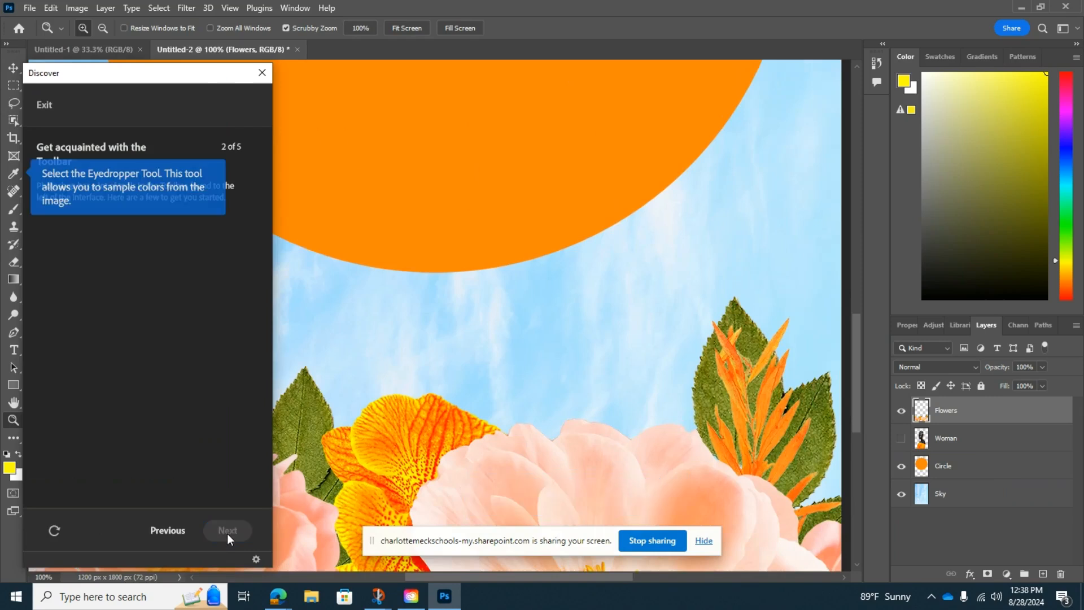
- Sample a bright yellow from the flower as the foreground color with the Eyedropper Tool and advance the tutorial
click(12, 178)
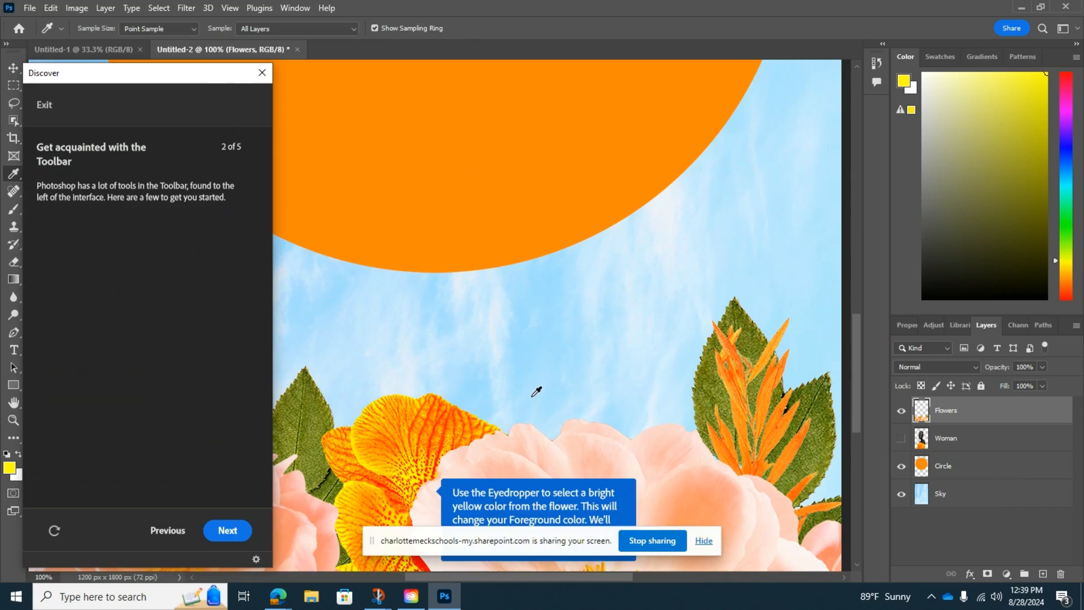
click(407, 474)
click(222, 530)
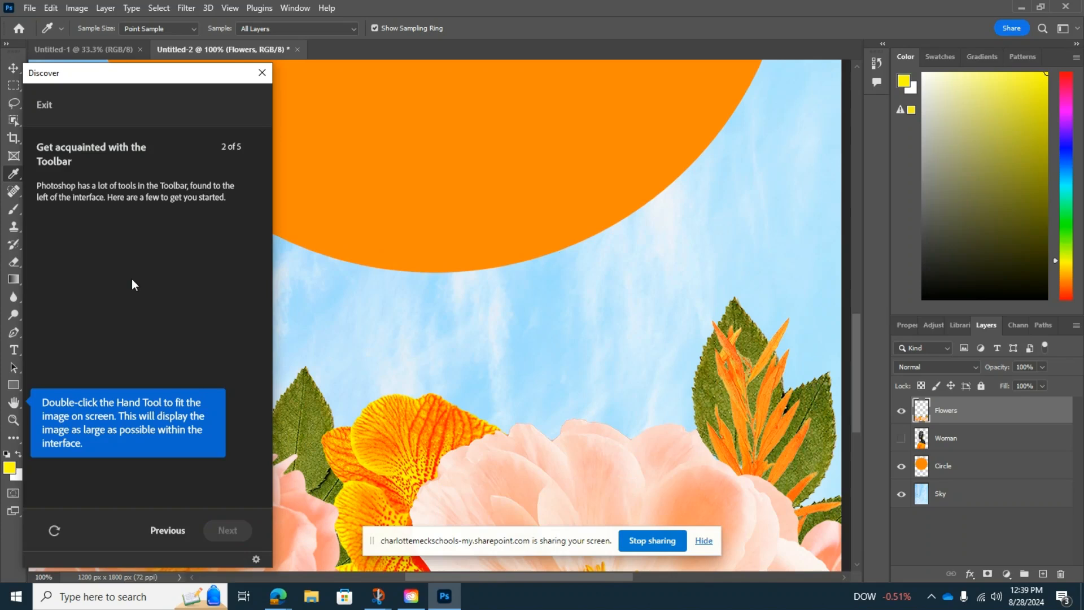
- Fit the whole image on screen using the Hand Tool and advance to the tutorial's Options bar section
click(14, 404)
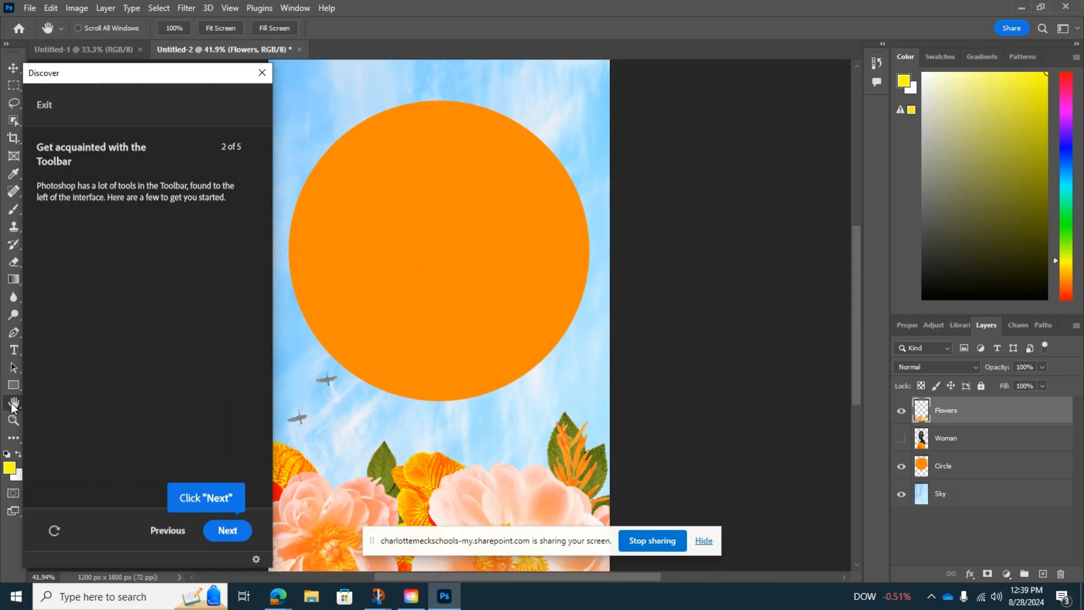
click(227, 530)
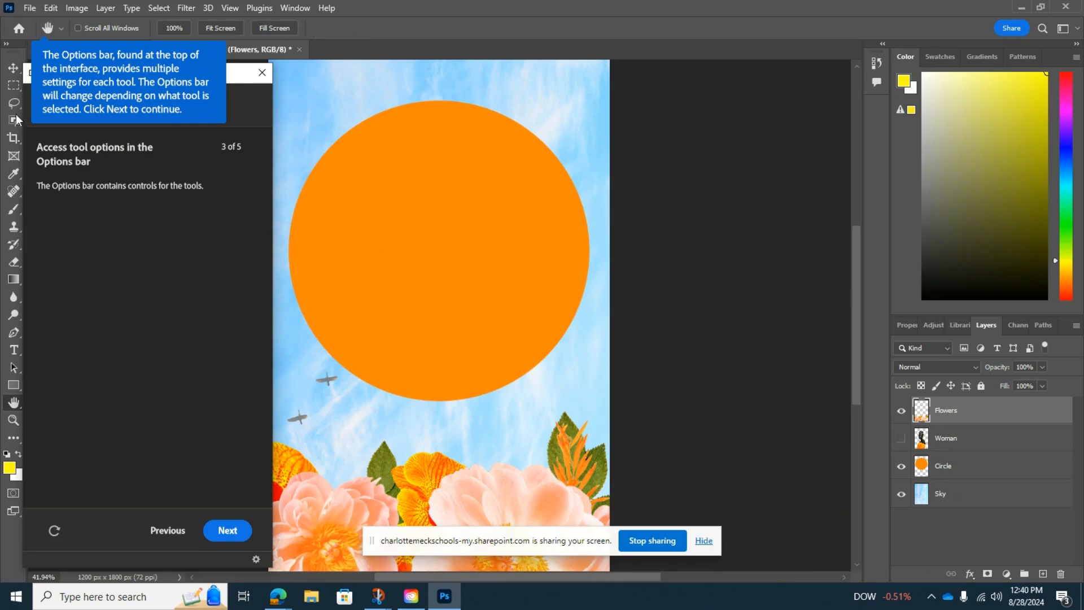
- Inspect the Hand Tool's preset options, close them without changes, and advance the tutorial to the Brush Tool instruction
click(48, 29)
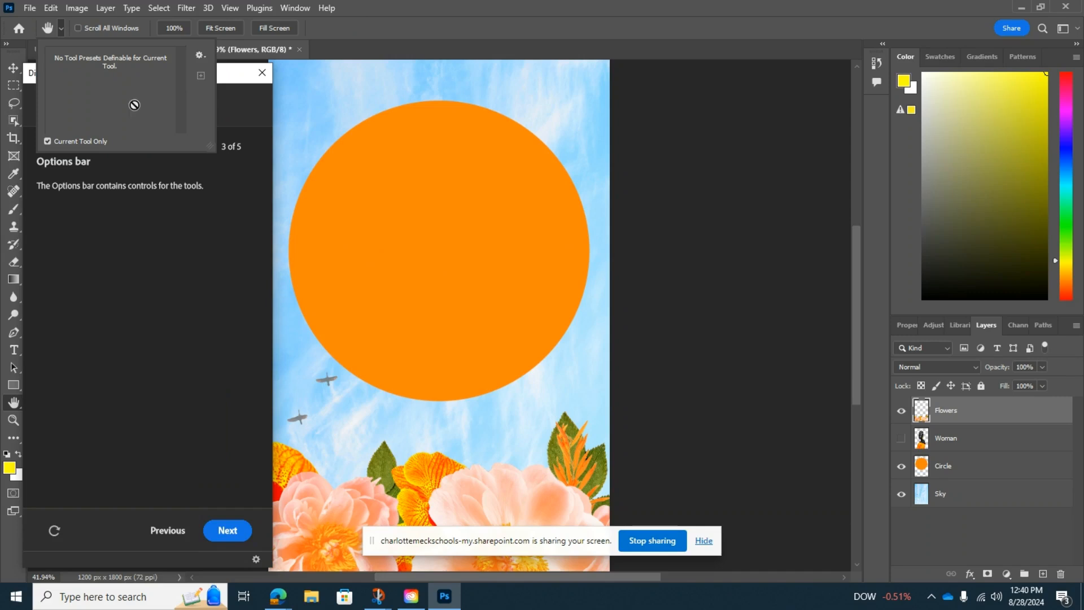
click(198, 56)
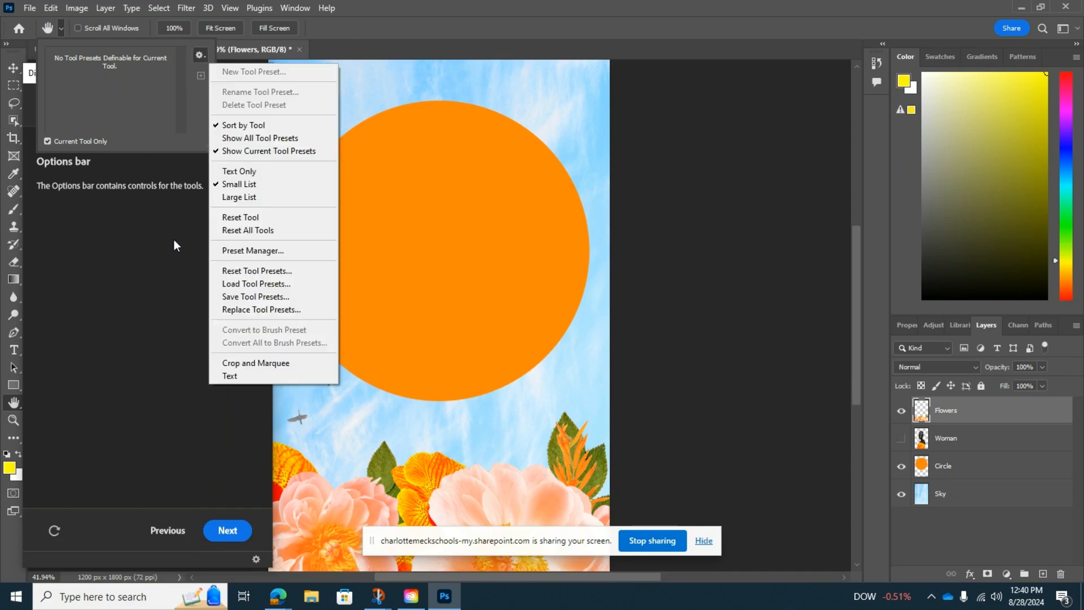
click(134, 78)
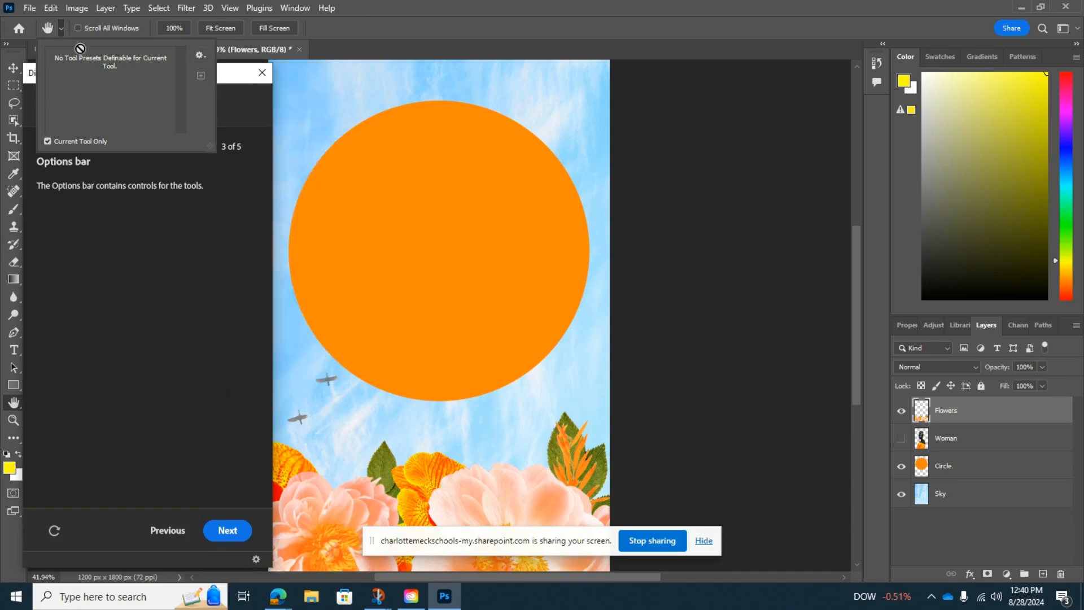
click(188, 398)
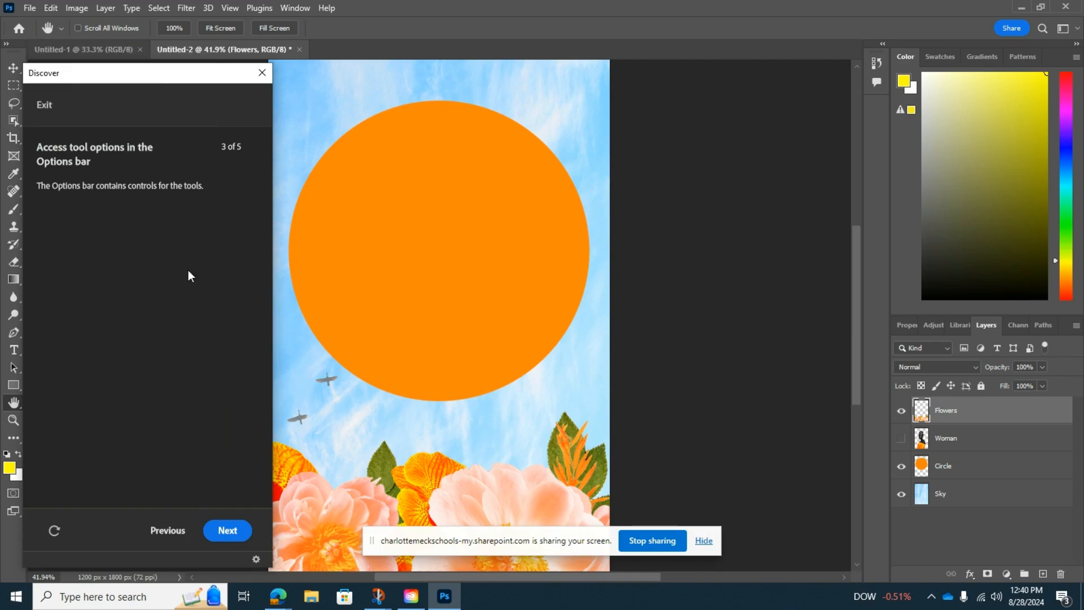
click(221, 533)
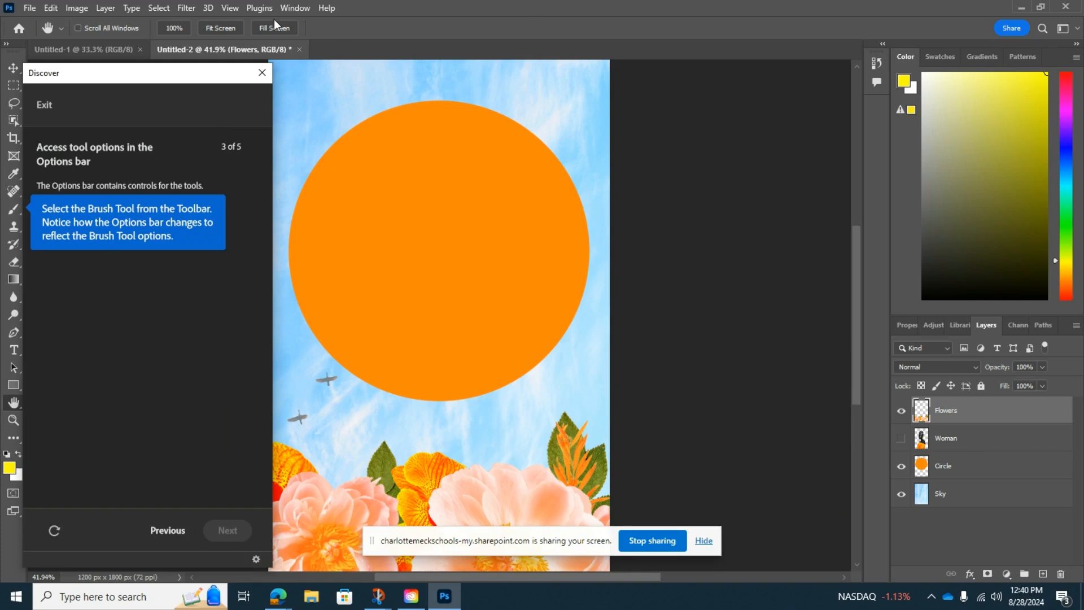
- Set the Brush Tool's size to 495 px and advance the tutorial to the painting blend mode instruction
click(12, 211)
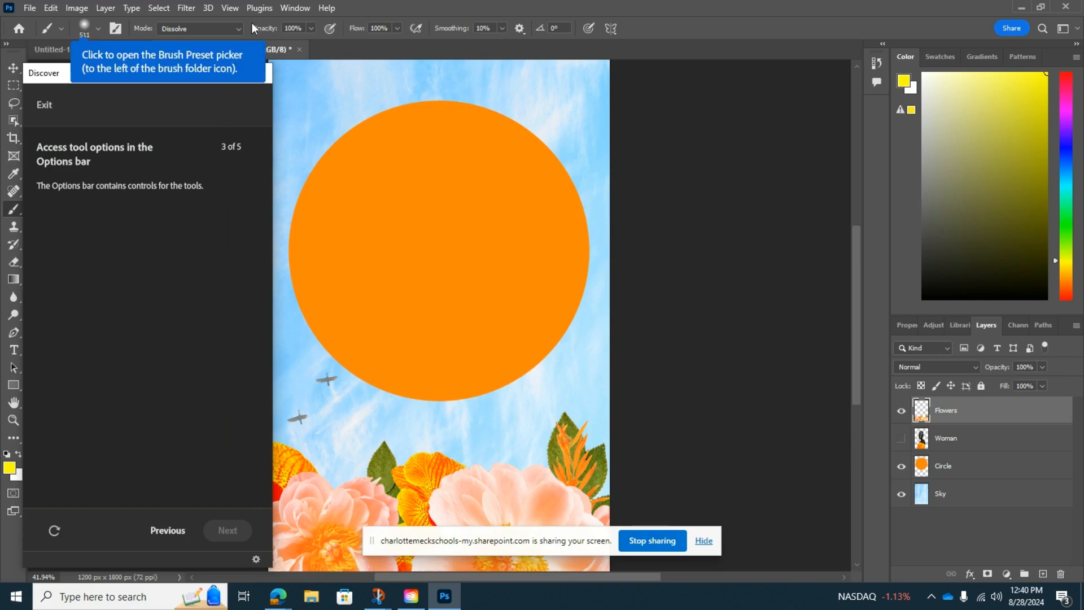
click(84, 28)
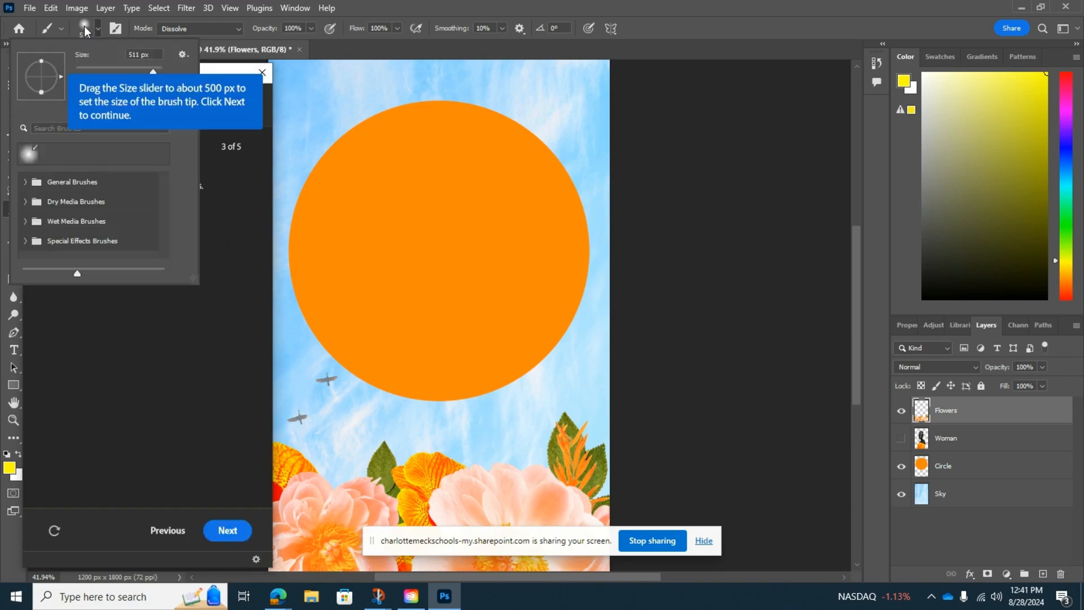
click(152, 72)
mouse_move(152, 71)
mouse_down()
mouse_move(142, 73)
mouse_move(152, 70)
mouse_up()
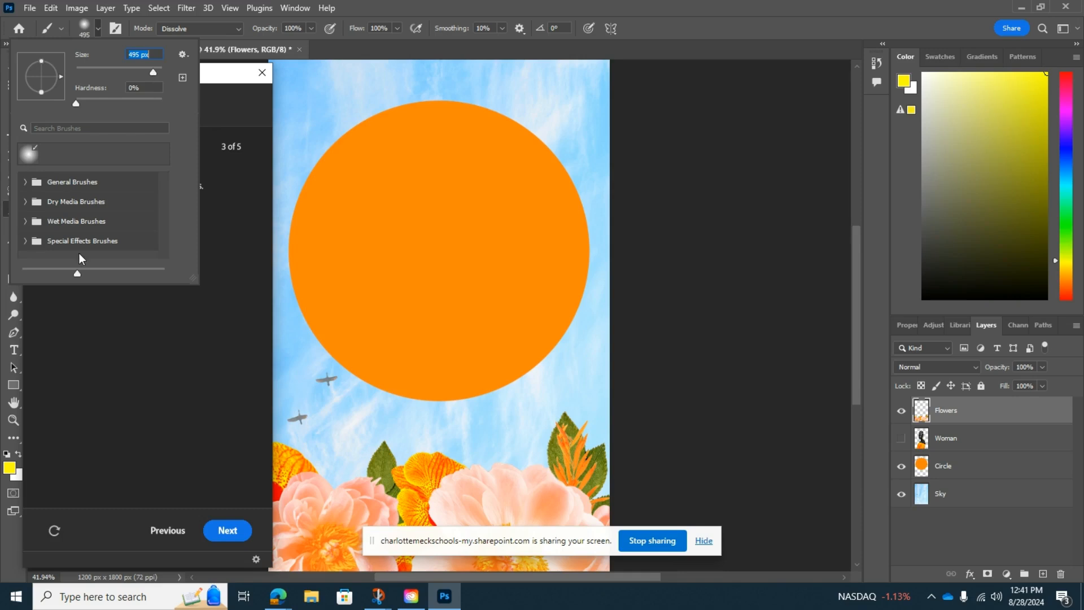
click(178, 423)
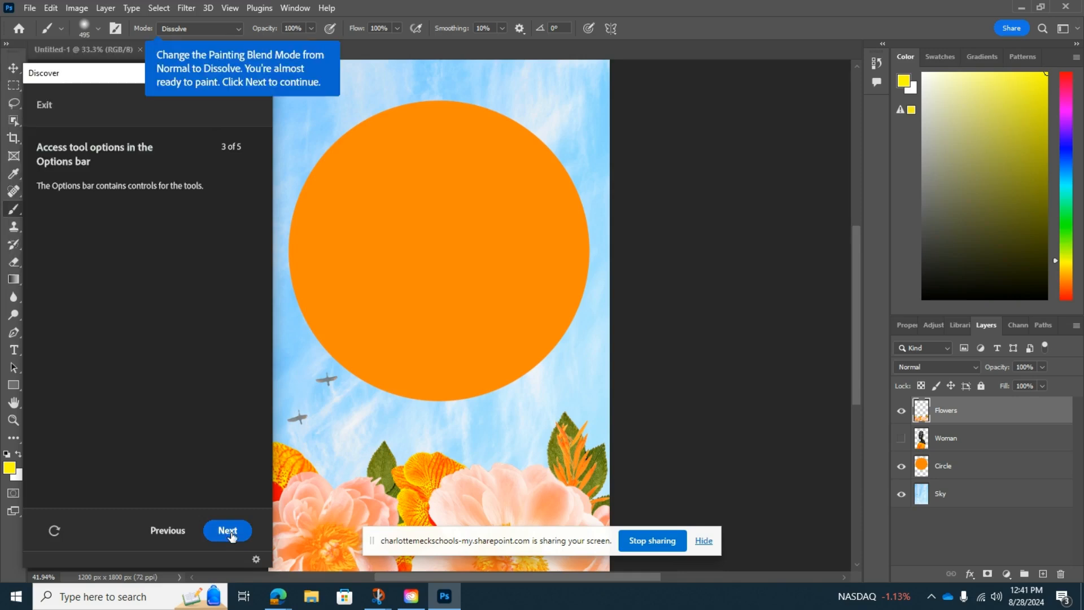
- Switch the brush's painting blend mode to Normal and back to Dissolve, then advance to the tutorial's "Put it all together" section
click(237, 28)
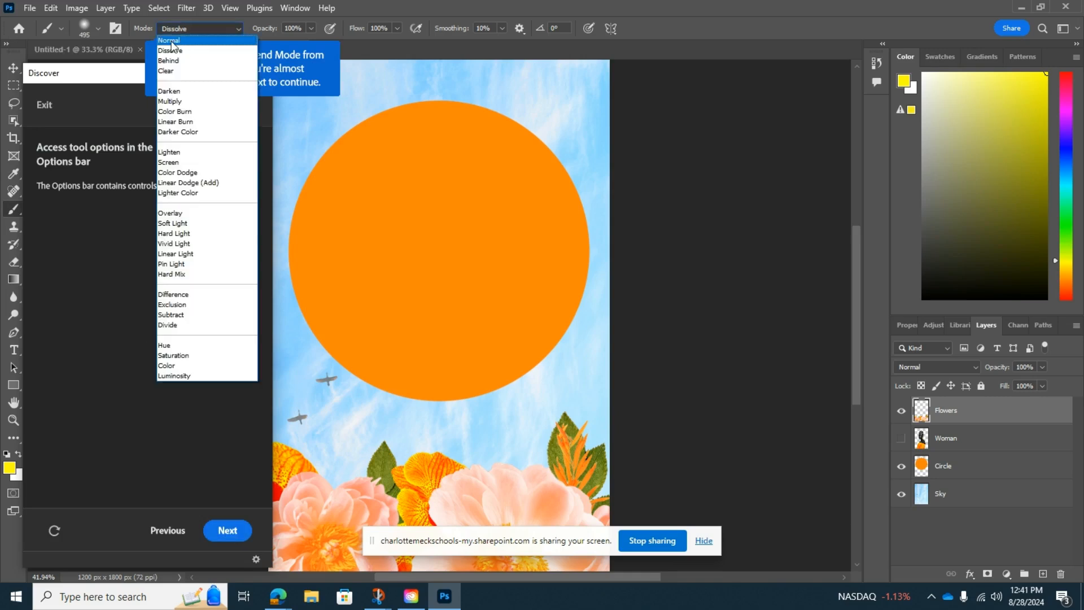
click(172, 42)
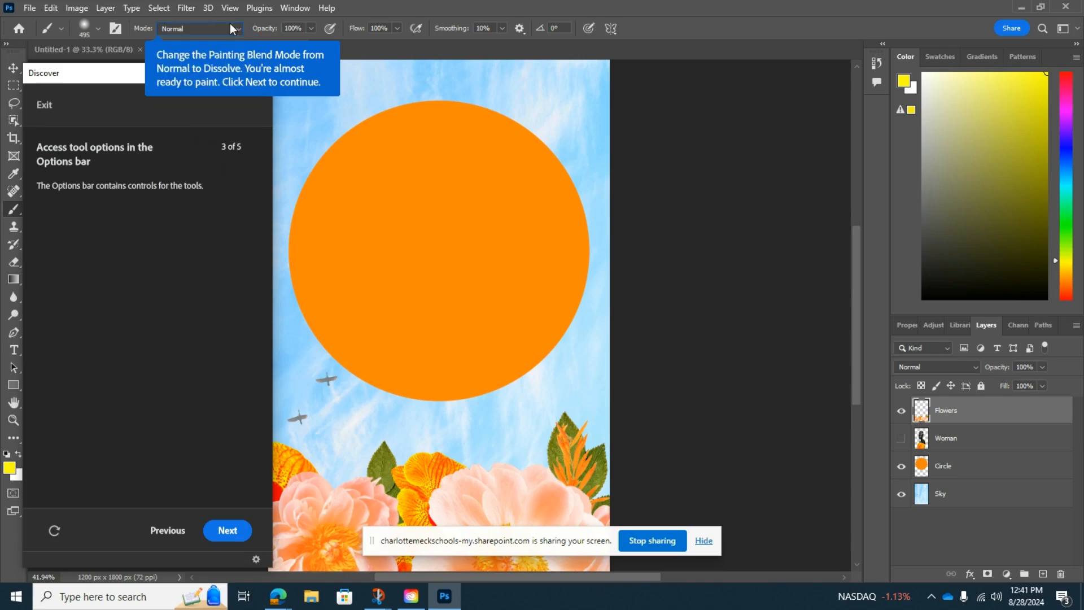
click(231, 29)
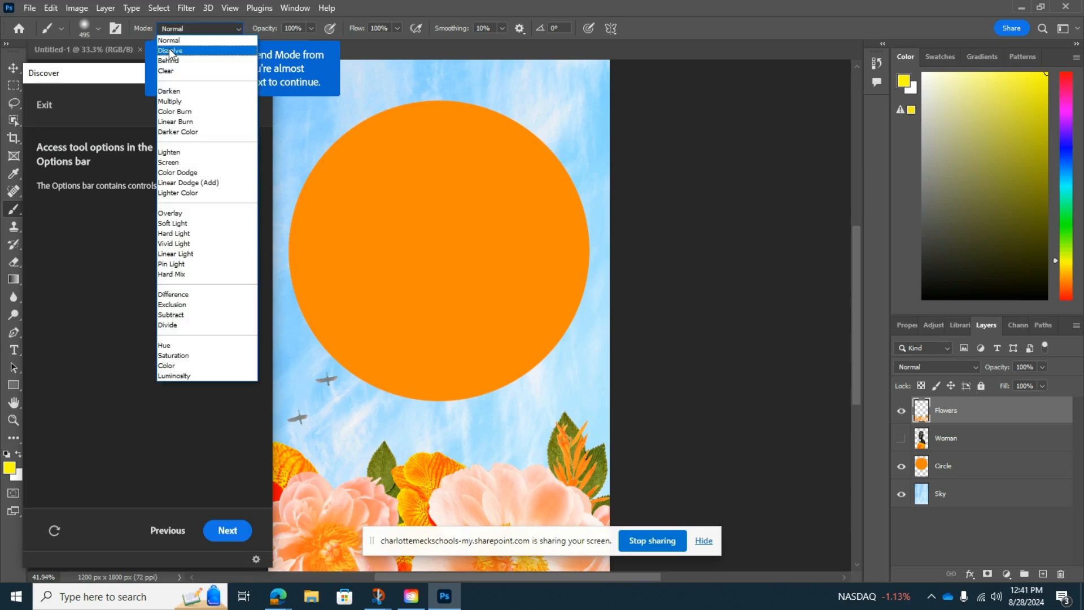
click(170, 51)
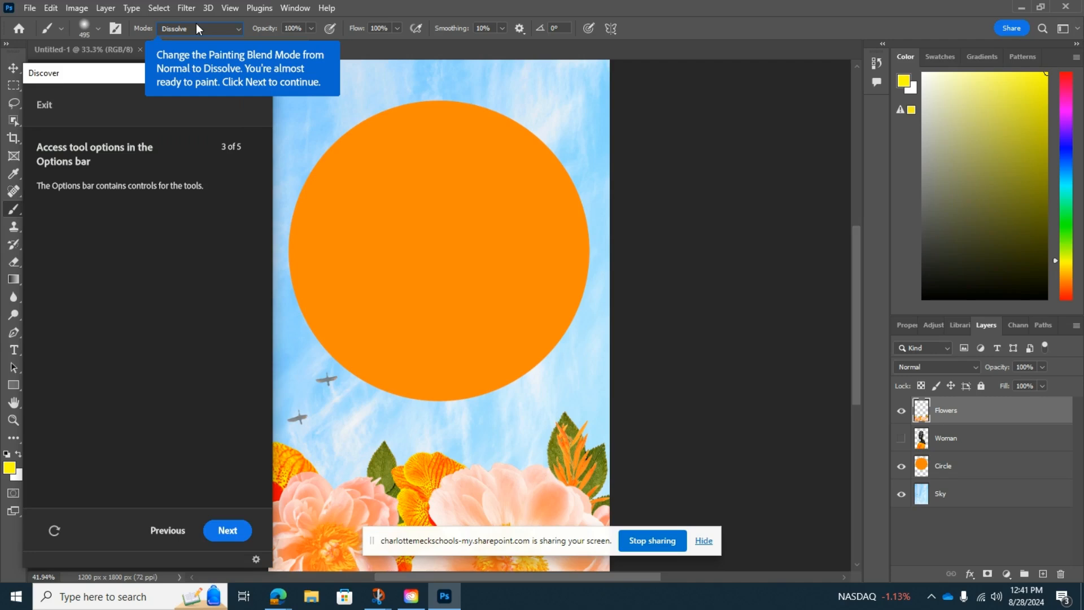
click(223, 536)
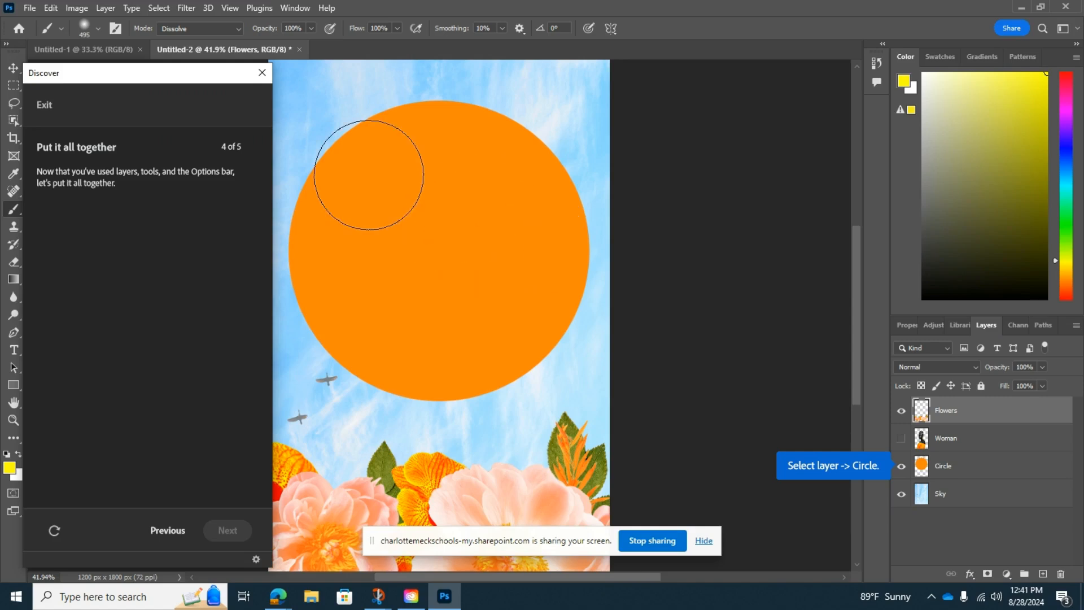
- Paint a yellow glow in the circle's center on a new layer above Circle, and show the Woman layer to complete the section
click(921, 471)
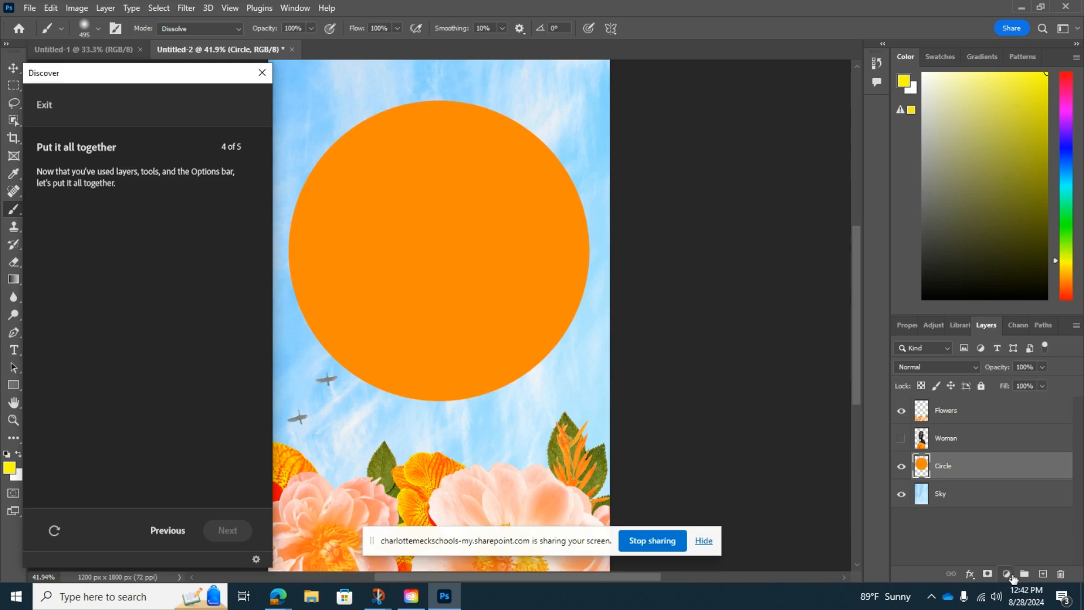
click(1043, 575)
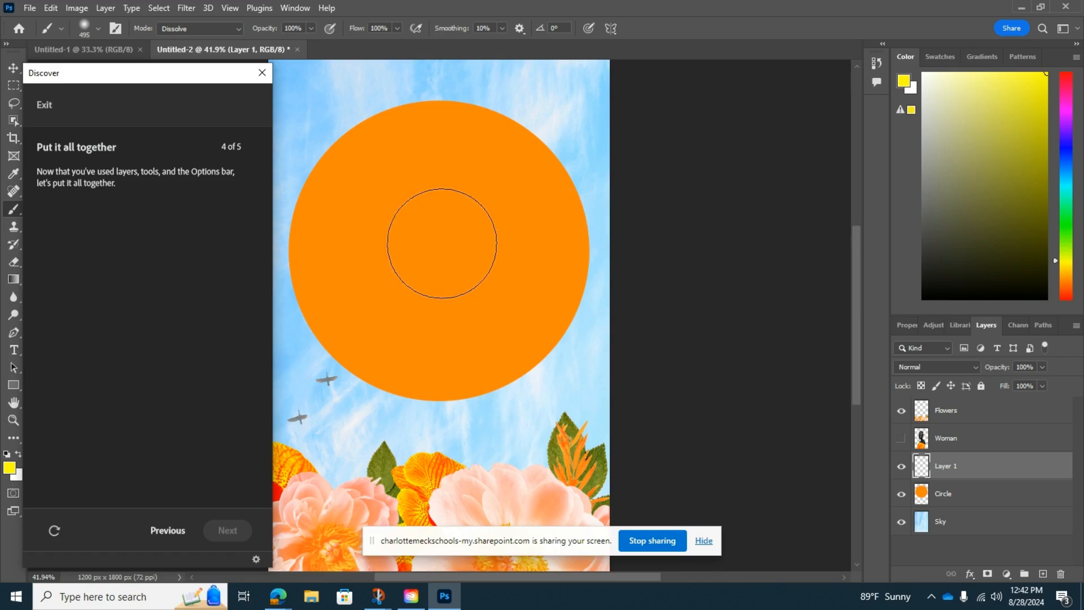
mouse_move(444, 250)
mouse_down()
mouse_move(439, 241)
mouse_move(472, 238)
mouse_move(433, 280)
mouse_move(441, 220)
mouse_move(424, 212)
mouse_move(480, 273)
mouse_move(407, 300)
mouse_move(413, 253)
mouse_move(482, 213)
mouse_up()
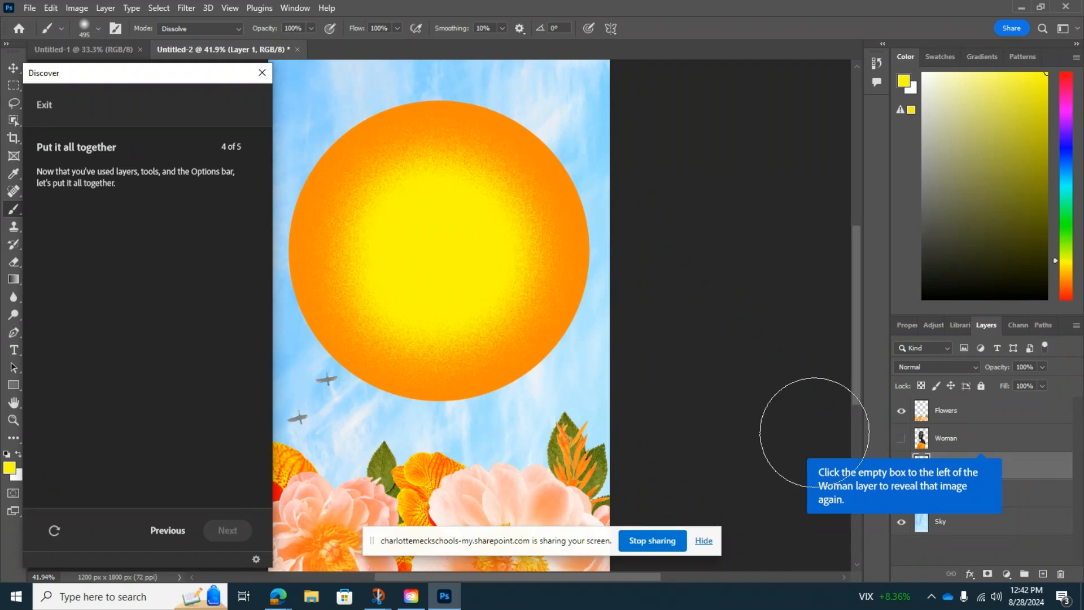
click(901, 440)
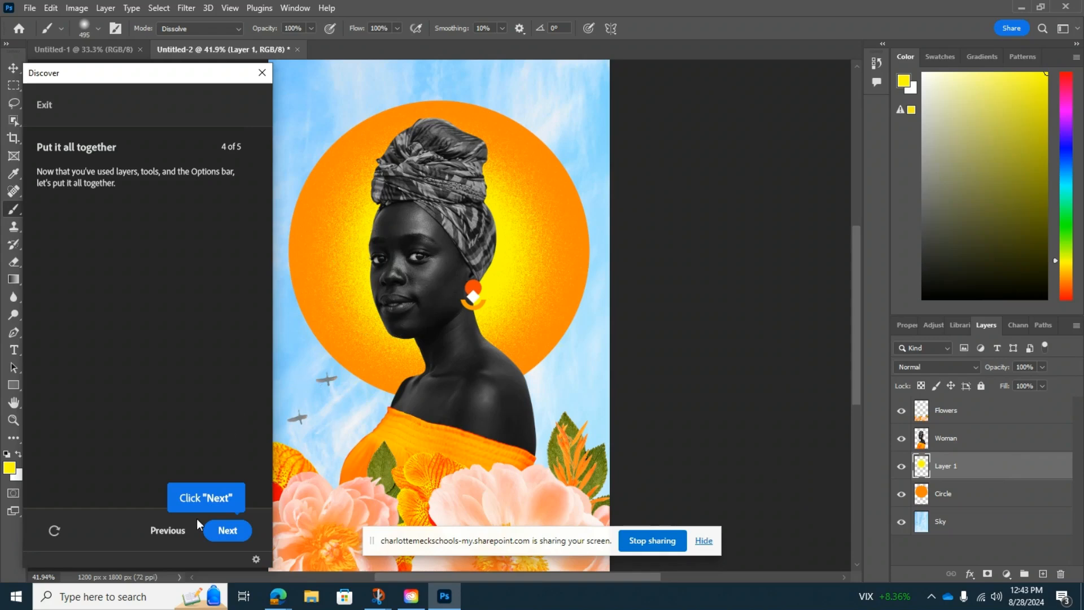
click(226, 532)
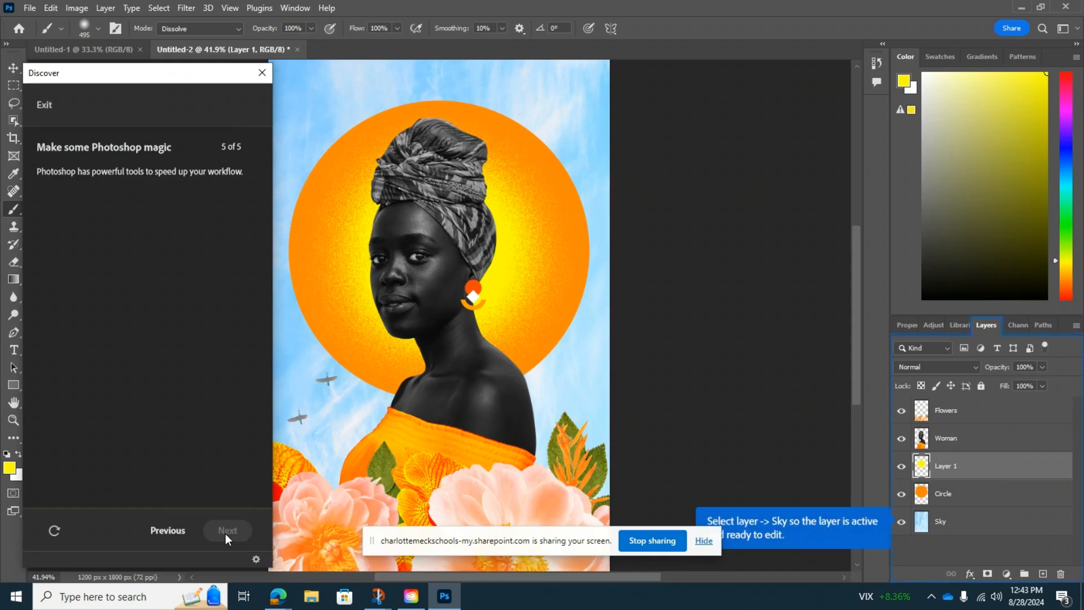
- Remove the two birds from the Sky layer with the Spot Healing Brush Tool at 100 px and finish the tutorial
click(922, 525)
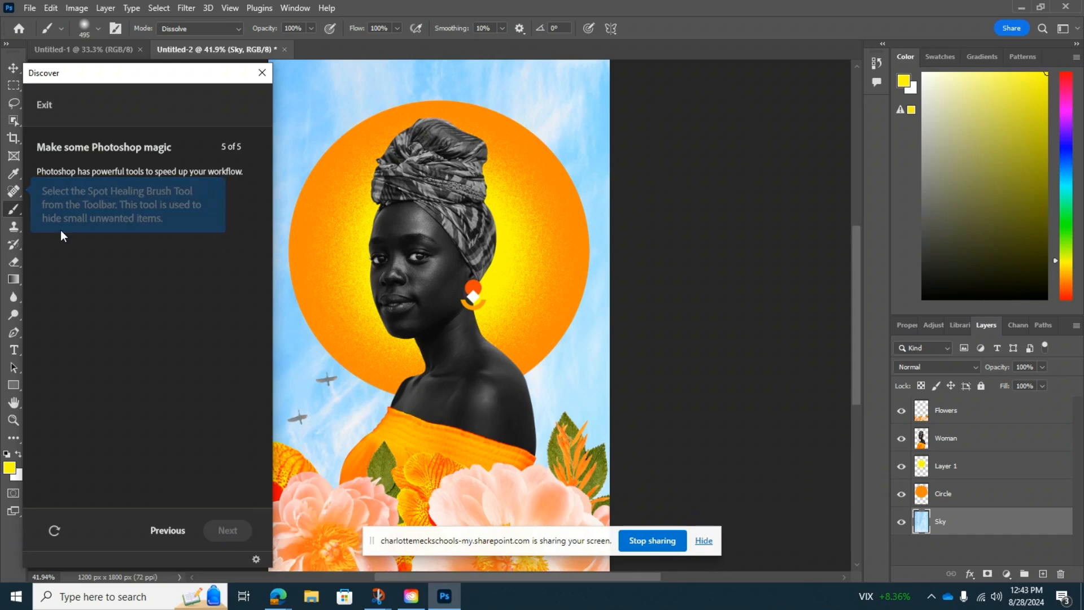
click(14, 193)
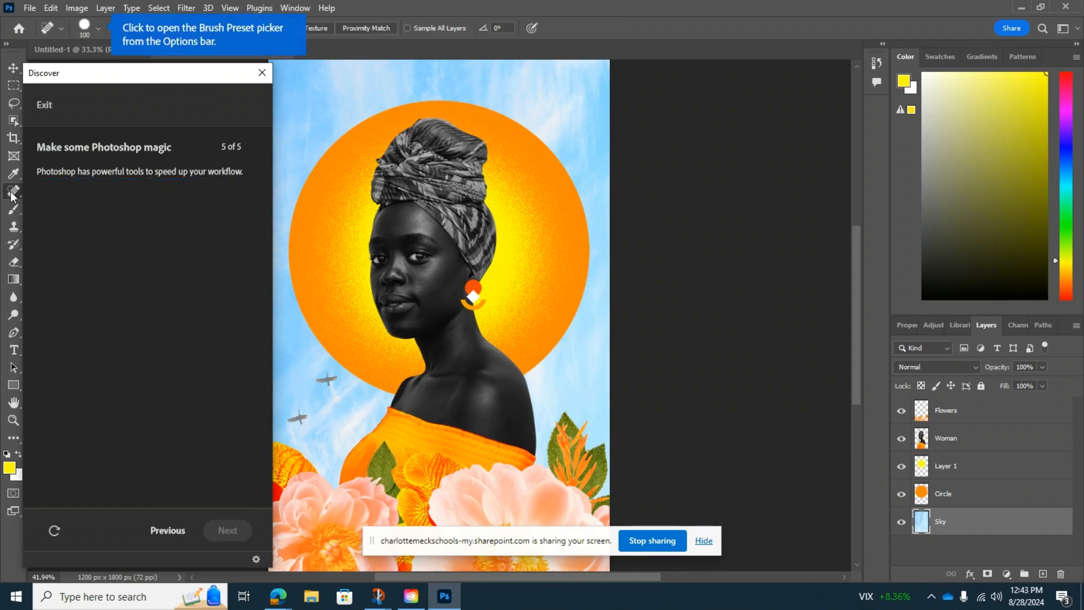
click(84, 26)
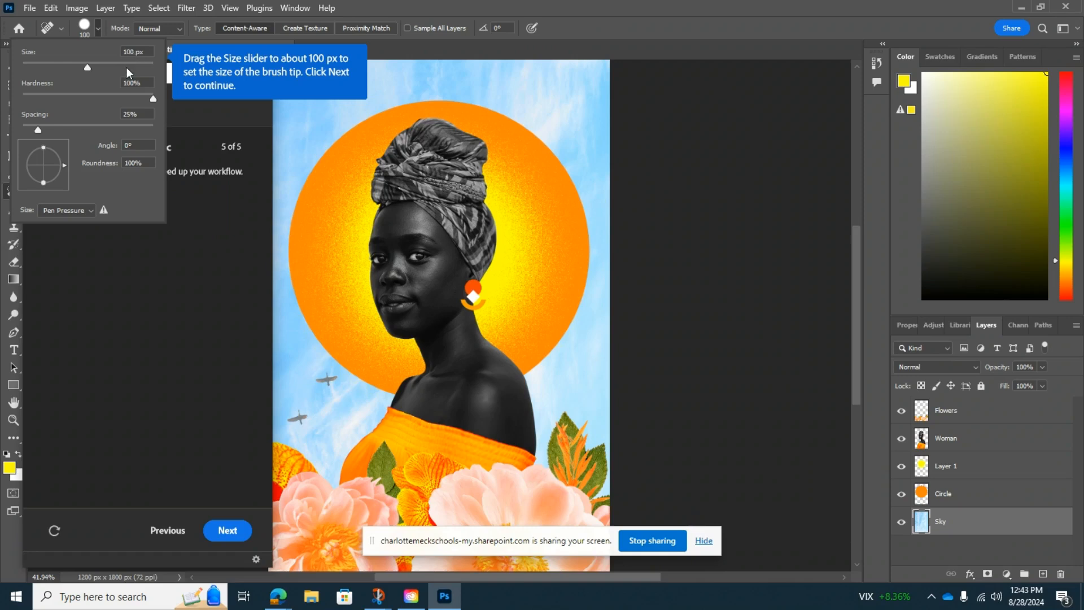
click(162, 328)
click(226, 531)
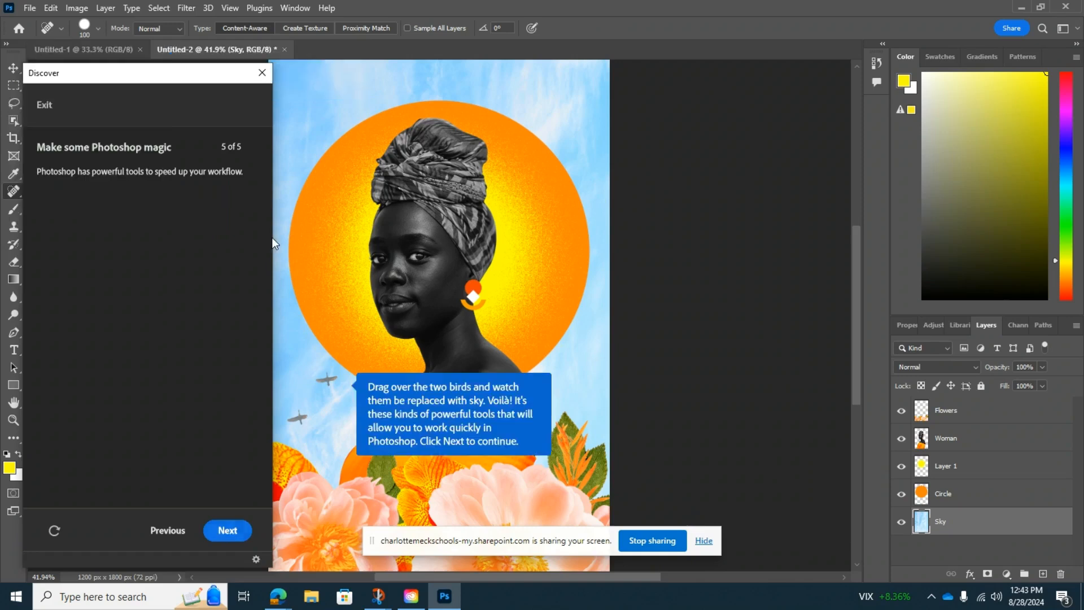
mouse_move(314, 379)
mouse_down()
mouse_move(335, 389)
mouse_move(300, 419)
mouse_up()
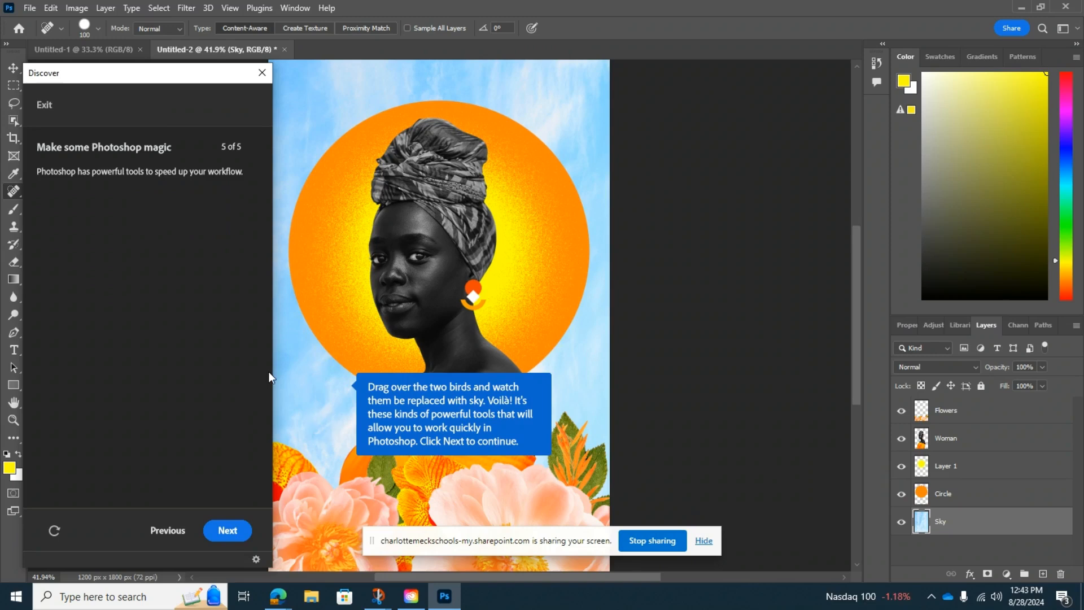
click(225, 531)
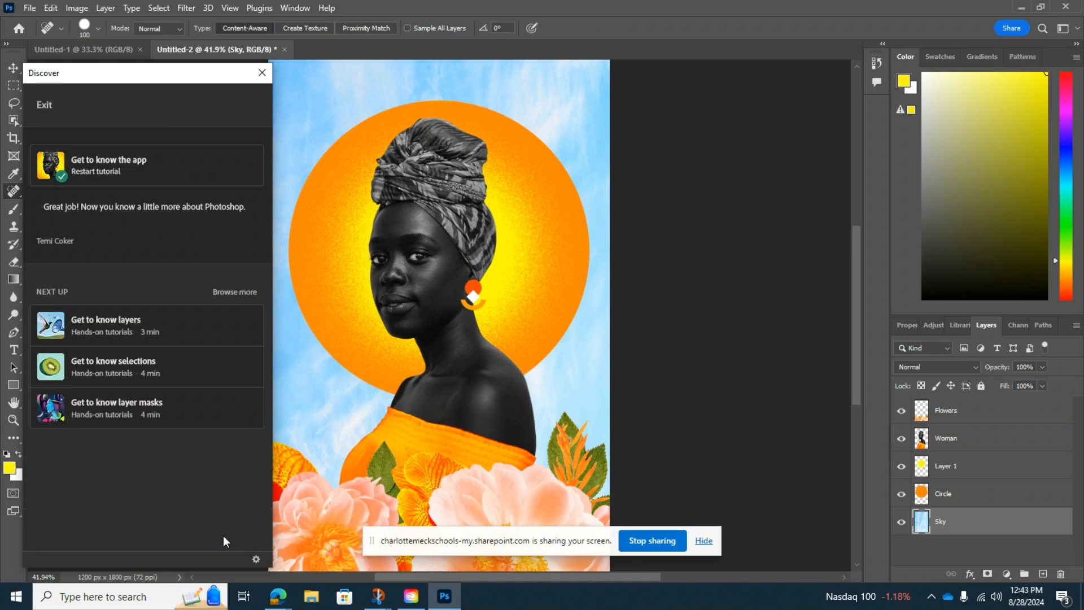